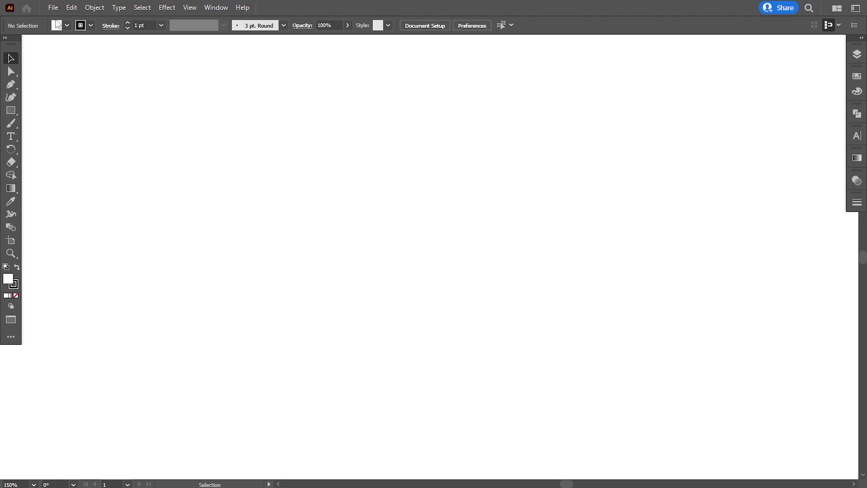
Create a Letter-size document in inches with 0.125 in bleed, CMYK and 300 ppi
{"action": "left_click", "coordinate": [53, 7]}
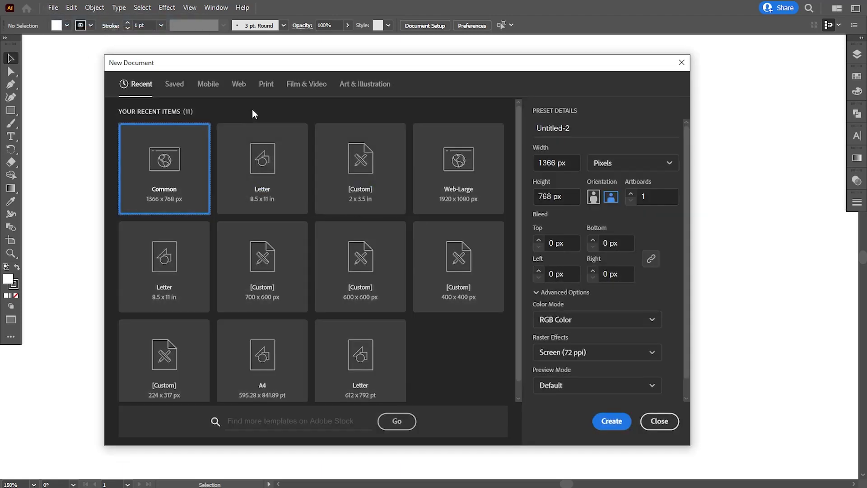
{"action": "left_click", "coordinate": [266, 85]}
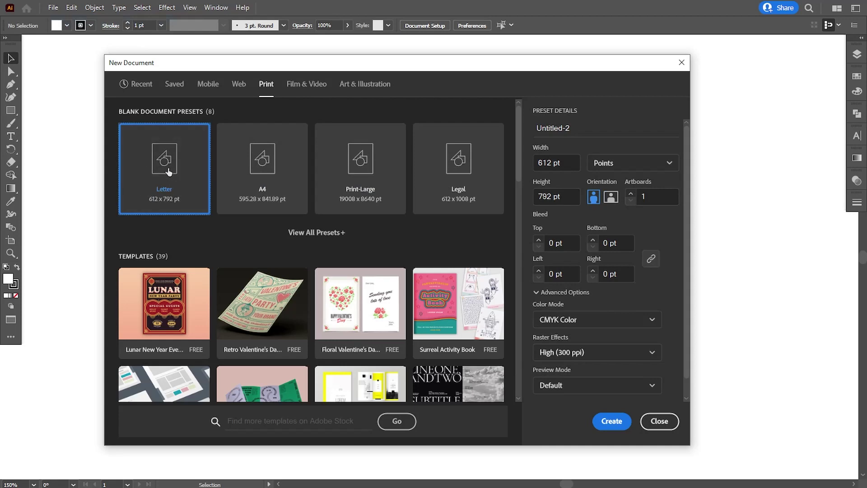
{"action": "left_click", "coordinate": [601, 171]}
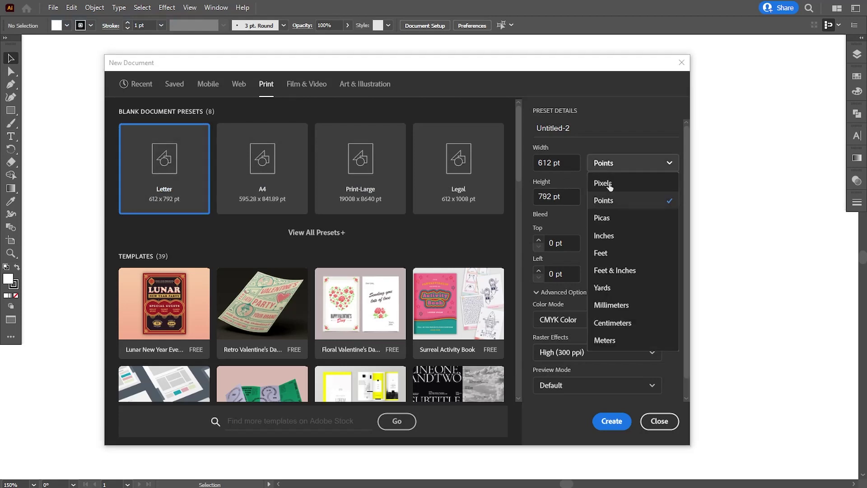
{"action": "left_click", "coordinate": [604, 237]}
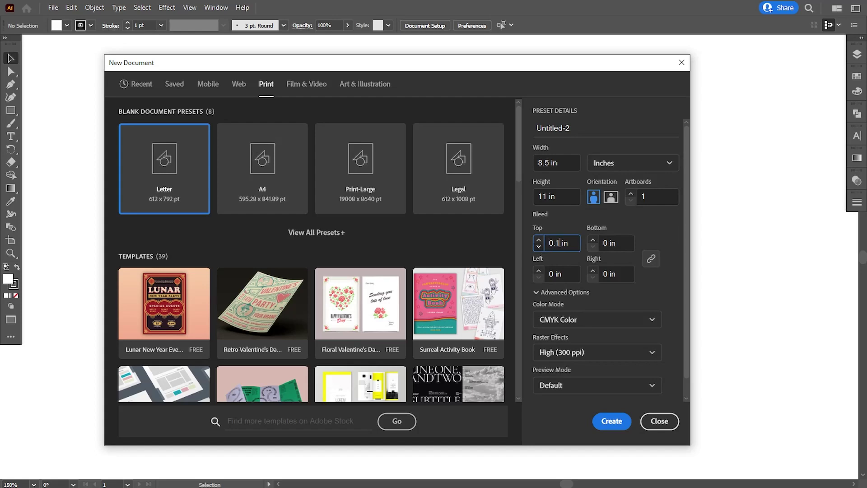
{"action": "type", "text": "0.125"}
{"action": "left_click", "coordinate": [555, 274]}
{"action": "left_click", "coordinate": [555, 319]}
{"action": "left_click", "coordinate": [560, 356]}
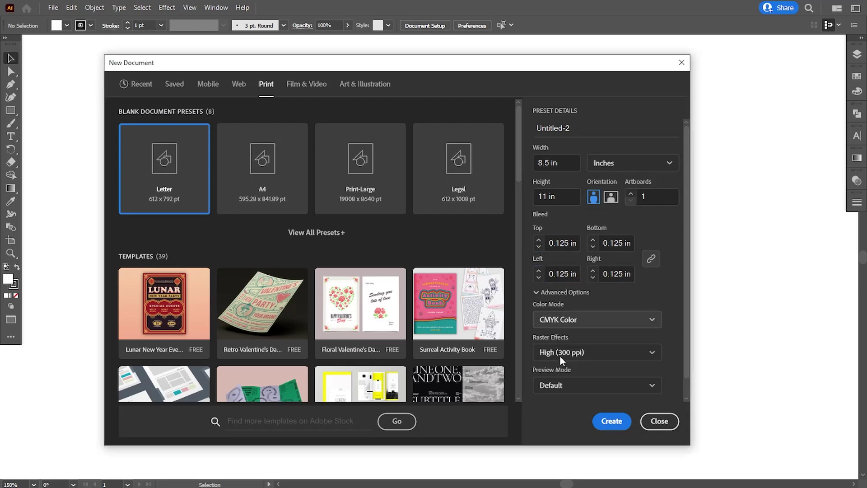
{"action": "left_click", "coordinate": [560, 354]}
{"action": "left_click", "coordinate": [592, 373]}
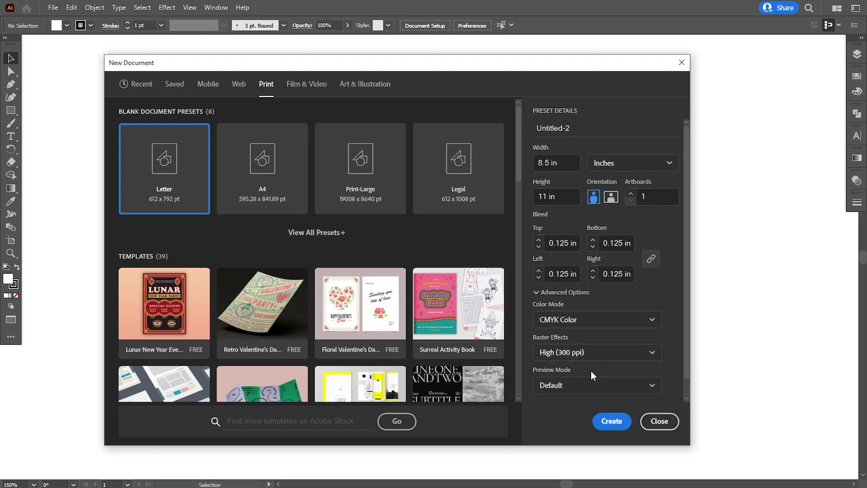
{"action": "left_click", "coordinate": [598, 421]}
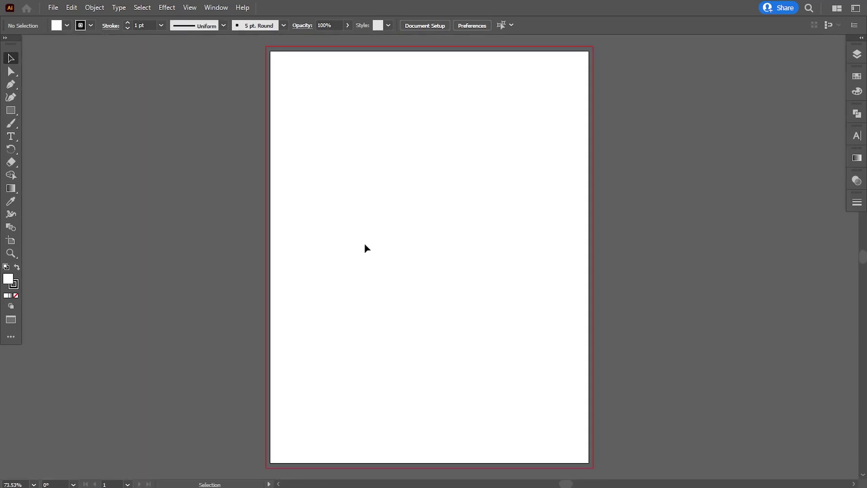
Paste the reference letterhead pieces and move them to the left of the page
{"action": "key", "text": "ctrl+v"}
{"action": "mouse_move", "coordinate": [458, 170]}
{"action": "left_mouse_down"}
{"action": "mouse_move", "coordinate": [214, 147]}
{"action": "mouse_move", "coordinate": [208, 133]}
{"action": "left_mouse_up"}
{"action": "left_click", "coordinate": [628, 275]}
{"action": "left_click_drag", "start_coordinate": [553, 279], "coordinate": [574, 276]}
Draw an 8.75 × 11.25 in rectangle covering the page and its bleed
{"action": "left_click", "coordinate": [11, 110]}
{"action": "mouse_move", "coordinate": [287, 43]}
{"action": "left_mouse_down"}
{"action": "mouse_move", "coordinate": [594, 465]}
{"action": "mouse_move", "coordinate": [614, 465]}
{"action": "left_mouse_up"}
{"action": "key", "text": "v"}
{"action": "left_click", "coordinate": [134, 126]}
{"action": "scroll", "coordinate": [416, 256], "scroll_direction": "up", "scroll_amount": 3}
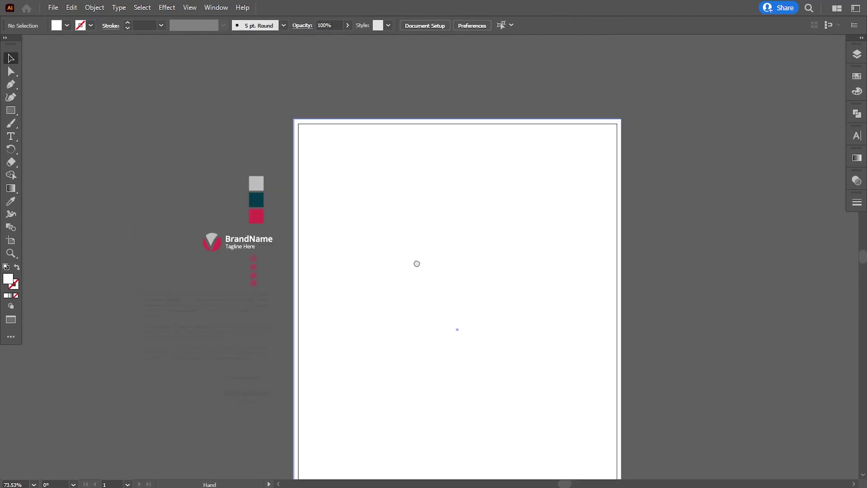
{"action": "scroll", "coordinate": [417, 266], "scroll_direction": "up", "scroll_amount": 1}
{"action": "key", "text": "ctrl+equal"}
{"action": "key", "text": "ctrl+equal"}
{"action": "scroll", "coordinate": [337, 258], "scroll_direction": "up", "scroll_amount": 3}
{"action": "scroll", "coordinate": [337, 257], "scroll_direction": "right", "scroll_amount": 2}
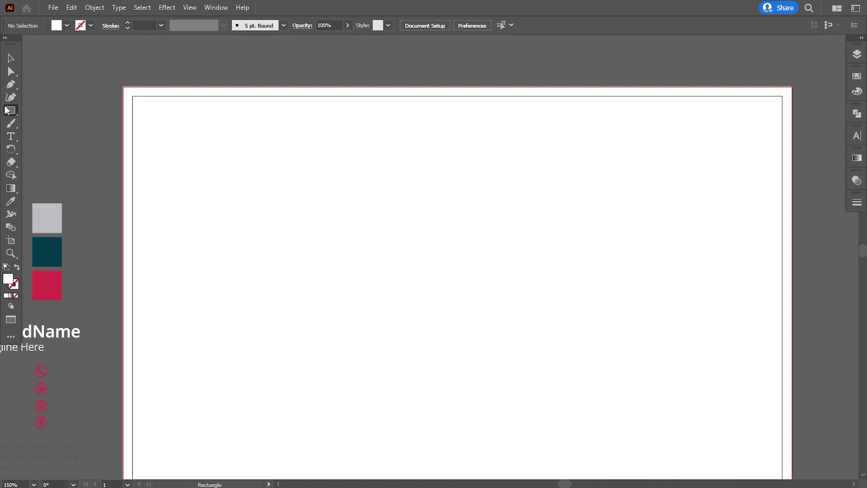
Draw a rectangle across the top of the page and fill it with the teal swatch
{"action": "mouse_move", "coordinate": [132, 97]}
{"action": "left_mouse_down"}
{"action": "mouse_move", "coordinate": [148, 140]}
{"action": "mouse_move", "coordinate": [782, 294]}
{"action": "left_mouse_up"}
{"action": "key", "text": "i"}
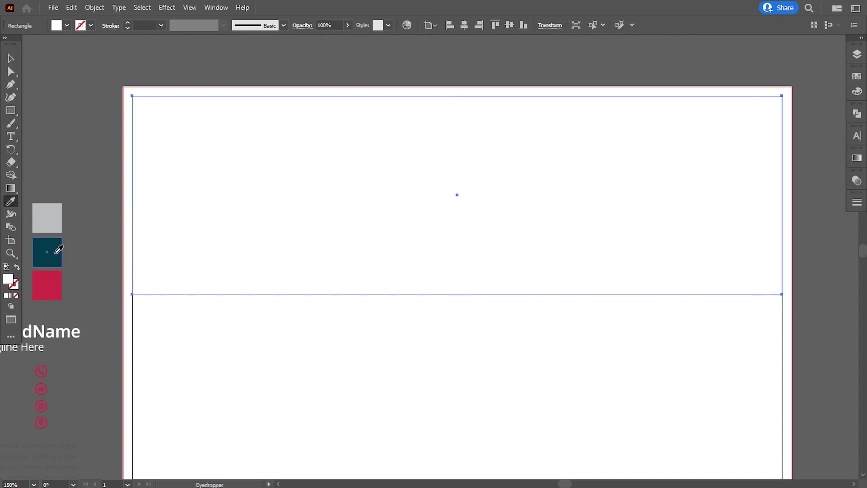
{"action": "left_click", "coordinate": [56, 252]}
{"action": "key", "text": "v"}
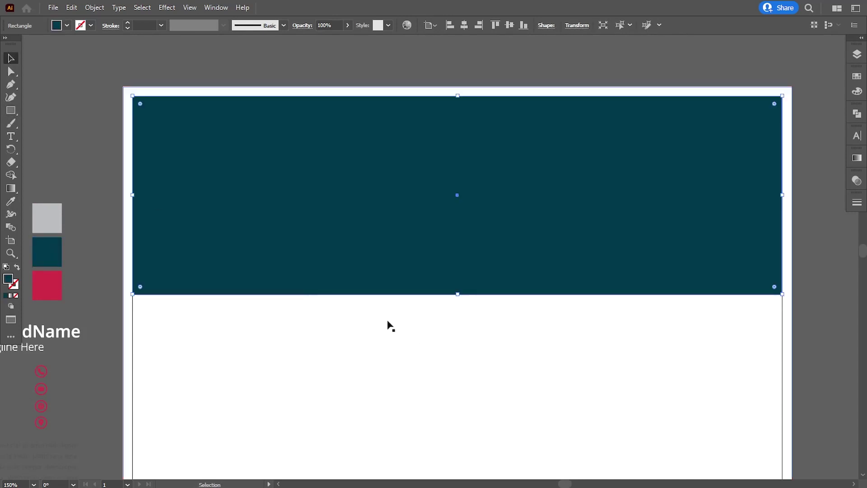
Shorten the teal header band to about 2.23 in tall
{"action": "scroll", "coordinate": [391, 325], "scroll_direction": "down", "scroll_amount": 2, "text": "alt"}
{"action": "scroll", "coordinate": [386, 322], "scroll_direction": "down", "scroll_amount": 1, "text": "alt"}
{"action": "scroll", "coordinate": [397, 280], "scroll_direction": "down", "scroll_amount": 1}
{"action": "scroll", "coordinate": [428, 215], "scroll_direction": "down", "scroll_amount": 2}
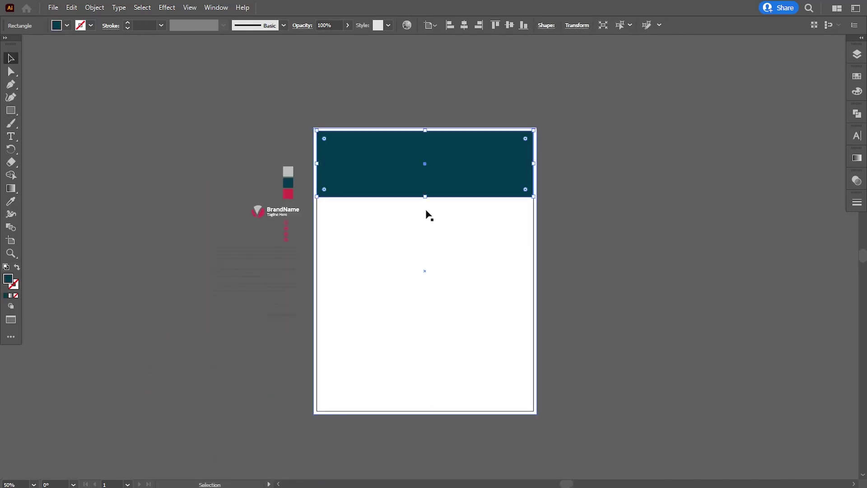
{"action": "left_click_drag", "start_coordinate": [425, 196], "coordinate": [425, 186]}
{"action": "left_click", "coordinate": [573, 253]}
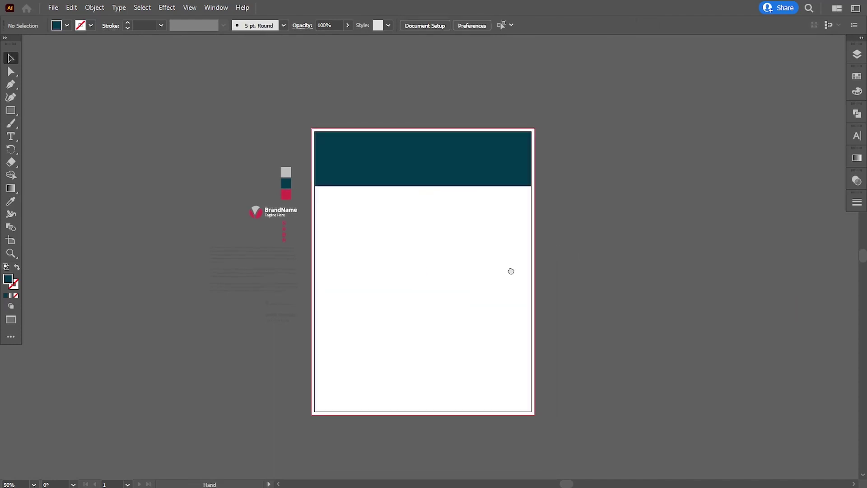
{"action": "scroll", "coordinate": [511, 271], "scroll_direction": "up", "scroll_amount": 2}
{"action": "key", "text": "ctrl+equal"}
{"action": "key", "text": "ctrl+equal"}
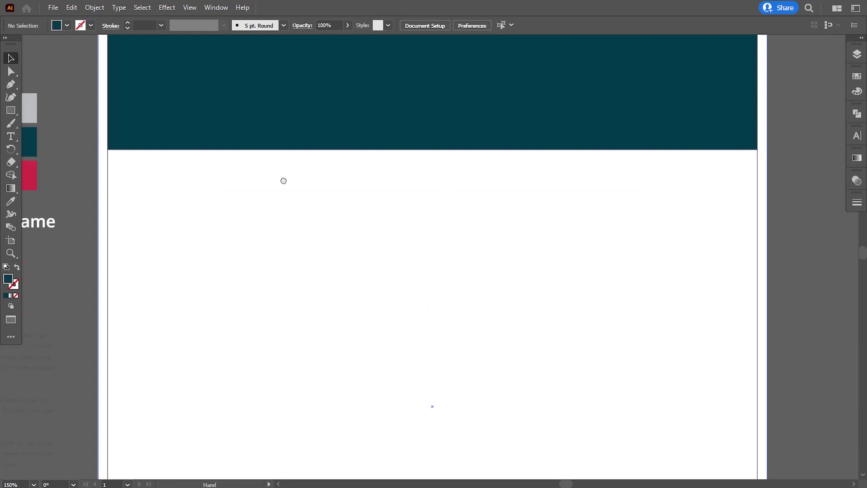
Move the BrandName logo into the left side of the header and bring it to front
{"action": "left_click_drag", "start_coordinate": [283, 180], "coordinate": [435, 267]}
{"action": "mouse_move", "coordinate": [165, 361]}
{"action": "left_mouse_down"}
{"action": "mouse_move", "coordinate": [359, 252]}
{"action": "mouse_move", "coordinate": [381, 204]}
{"action": "left_mouse_up"}
{"action": "right_click", "coordinate": [382, 204]}
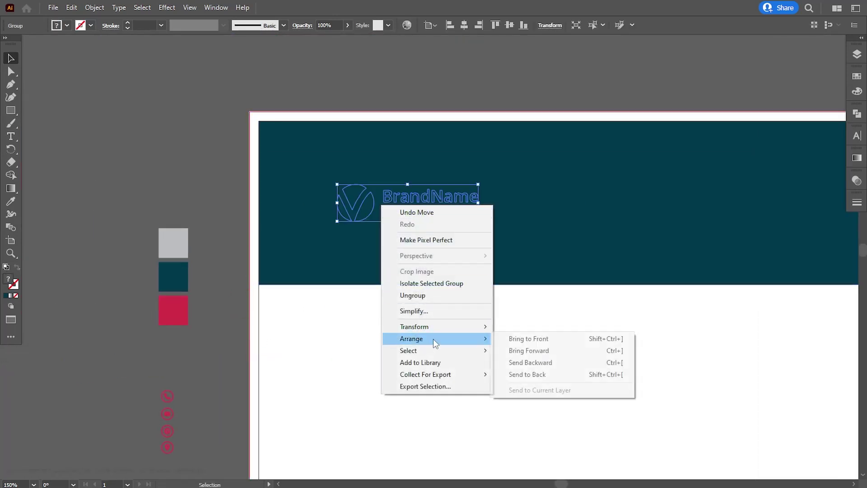
{"action": "left_click", "coordinate": [519, 340]}
{"action": "left_click", "coordinate": [196, 232]}
{"action": "left_click_drag", "start_coordinate": [372, 299], "coordinate": [324, 299]}
{"action": "left_click", "coordinate": [311, 218]}
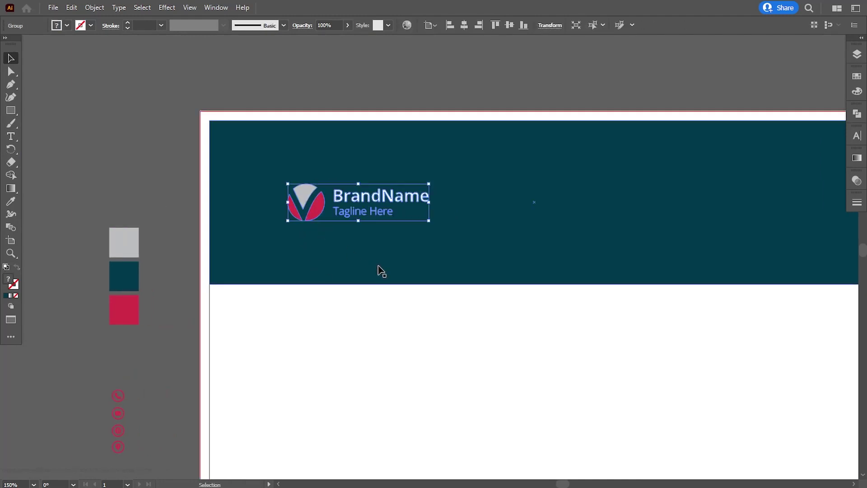
{"action": "left_click", "coordinate": [137, 207]}
{"action": "scroll", "coordinate": [145, 201], "scroll_direction": "down", "scroll_amount": 1}
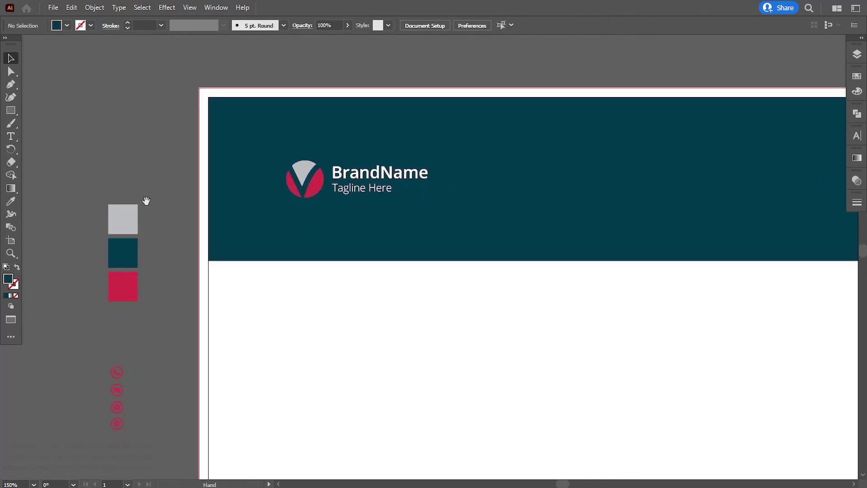
{"action": "left_click", "coordinate": [189, 7]}
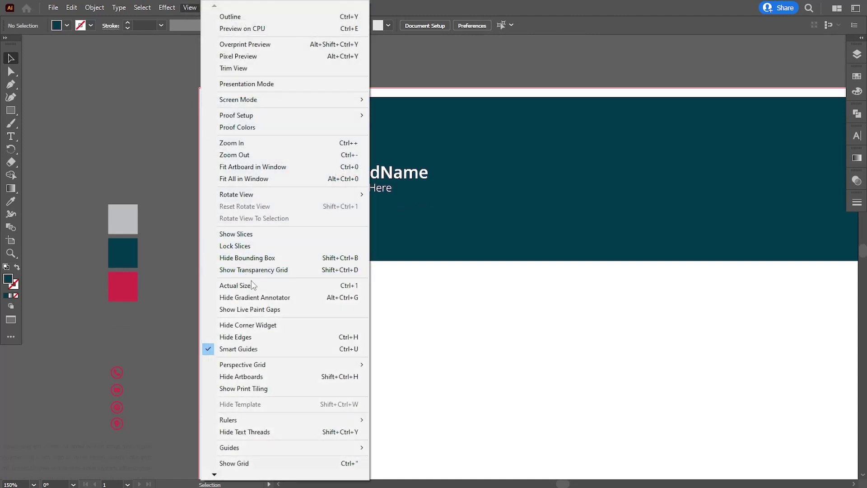
Show the rulers and place a vertical guide along the logo's left edge
{"action": "mouse_move", "coordinate": [228, 420]}
{"action": "left_click", "coordinate": [386, 420]}
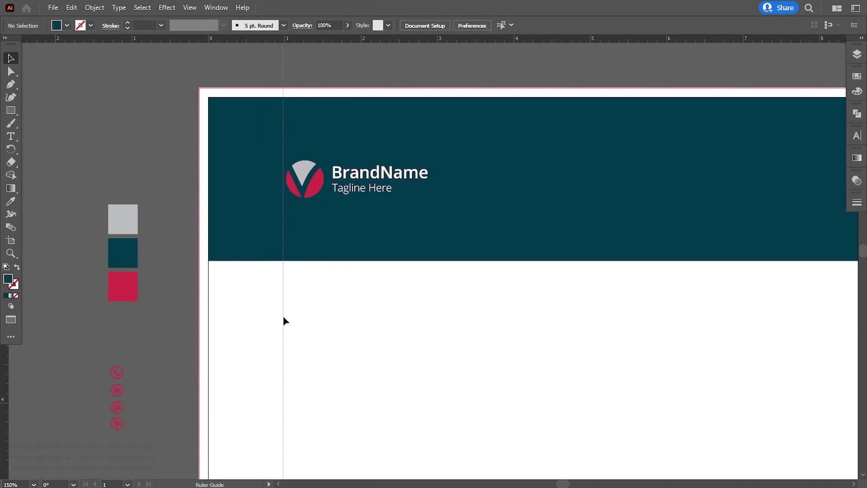
{"action": "left_click_drag", "start_coordinate": [226, 337], "coordinate": [286, 319]}
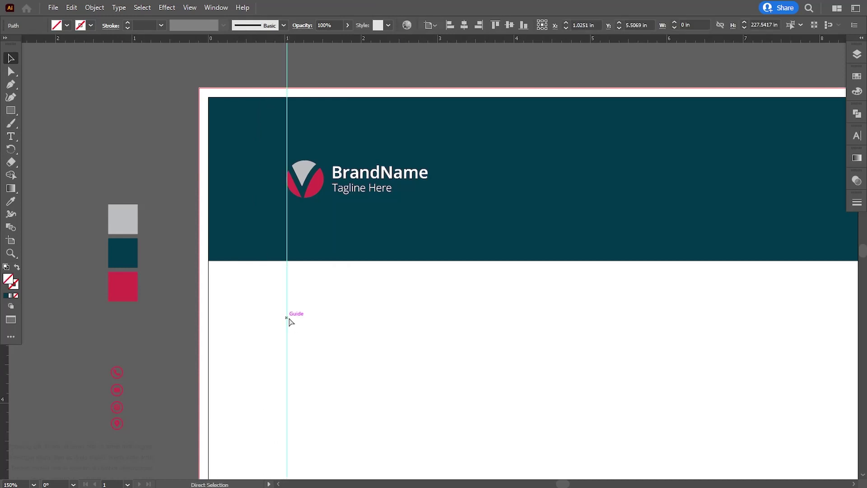
{"action": "key", "text": "ctrl+minus"}
{"action": "left_click_drag", "start_coordinate": [355, 335], "coordinate": [307, 282]}
Move the four contact icons to the header's right side, in front and slightly enlarged
{"action": "mouse_move", "coordinate": [161, 321]}
{"action": "left_mouse_down"}
{"action": "mouse_move", "coordinate": [544, 165]}
{"action": "mouse_move", "coordinate": [548, 154]}
{"action": "left_mouse_up"}
{"action": "right_click", "coordinate": [548, 154]}
{"action": "mouse_move", "coordinate": [578, 286]}
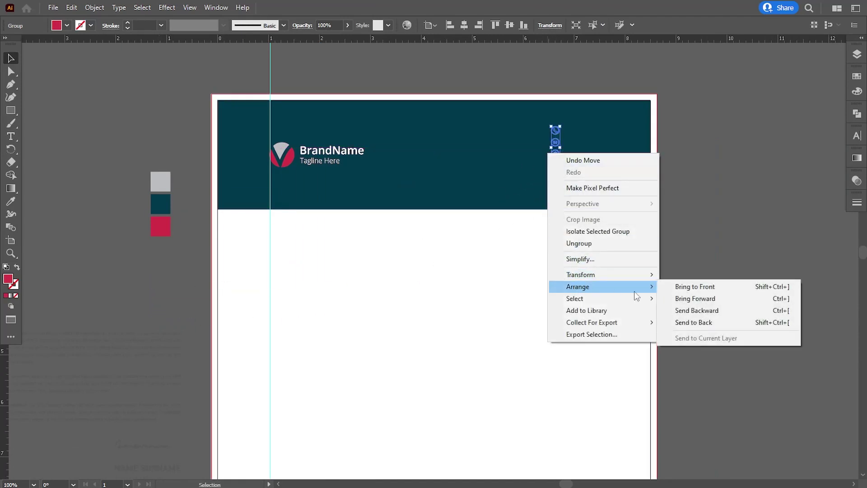
{"action": "left_click", "coordinate": [681, 287]}
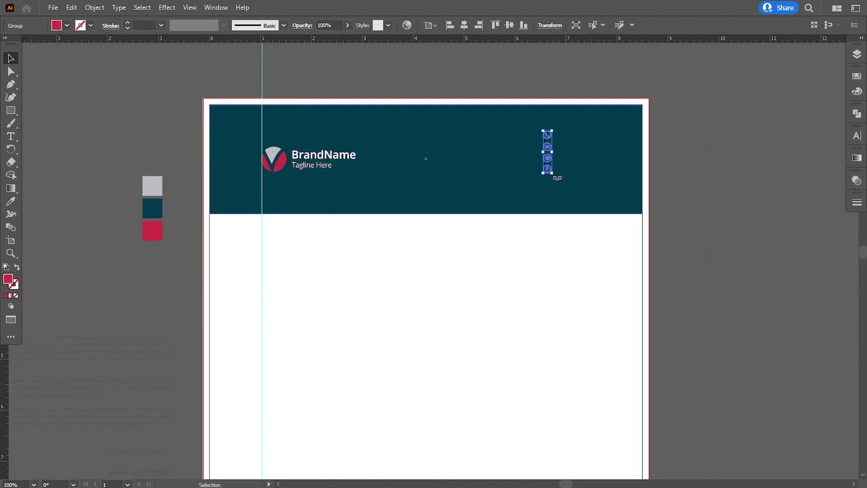
{"action": "left_click_drag", "start_coordinate": [551, 173], "coordinate": [555, 183]}
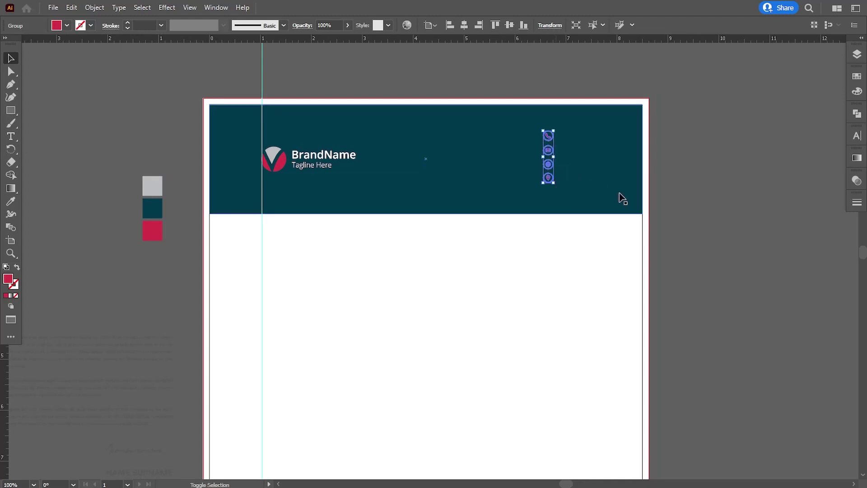
{"action": "key", "text": "Right"}
{"action": "key", "text": "Right"}
{"action": "key", "text": "Right"}
{"action": "key", "text": "Right"}
{"action": "key", "text": "Right"}
{"action": "key", "text": "Right"}
{"action": "key", "text": "Right"}
{"action": "key", "text": "Right"}
{"action": "key", "text": "Right"}
{"action": "key", "text": "Right"}
{"action": "key", "text": "Right"}
{"action": "key", "text": "Right"}
{"action": "key", "text": "Left"}
{"action": "key", "text": "Left"}
{"action": "key", "text": "Left"}
{"action": "key", "text": "Down"}
{"action": "key", "text": "Down"}
{"action": "key", "text": "Down"}
{"action": "key", "text": "Down"}
{"action": "key", "text": "Down"}
{"action": "key", "text": "Down"}
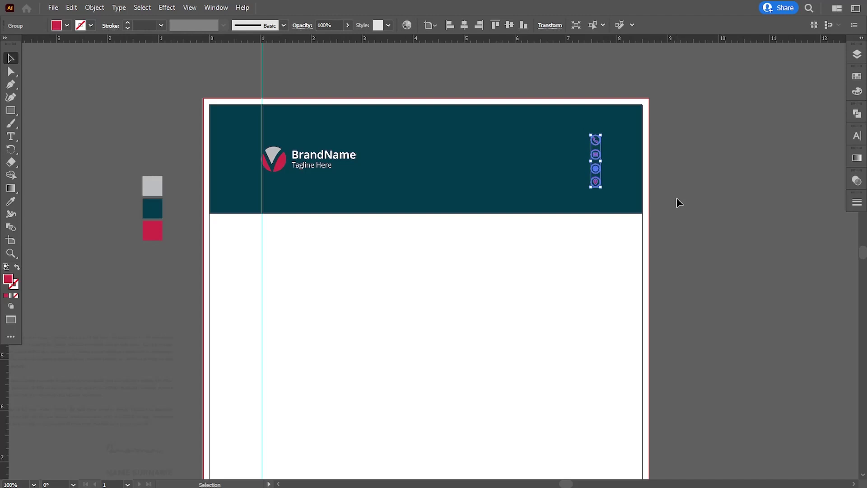
{"action": "left_click", "coordinate": [678, 202]}
Add a vertical guide beside the icons and snap the icon column to it
{"action": "left_click_drag", "start_coordinate": [17, 356], "coordinate": [597, 269]}
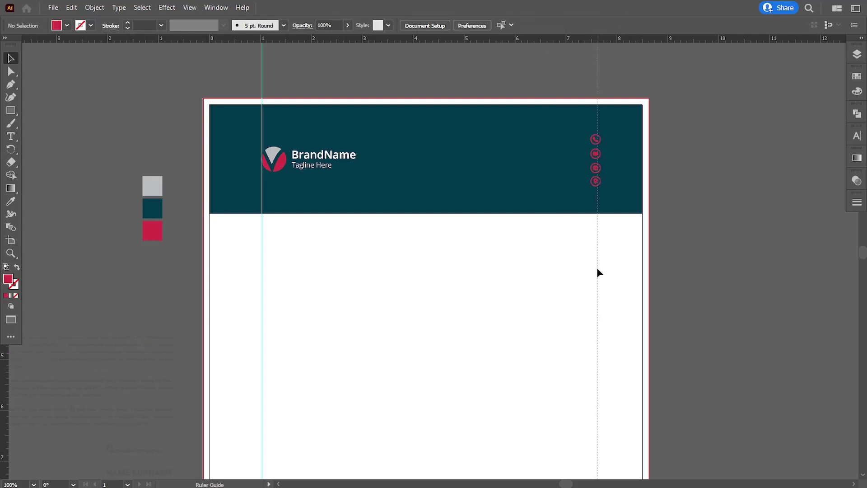
{"action": "left_click_drag", "start_coordinate": [595, 182], "coordinate": [593, 183]}
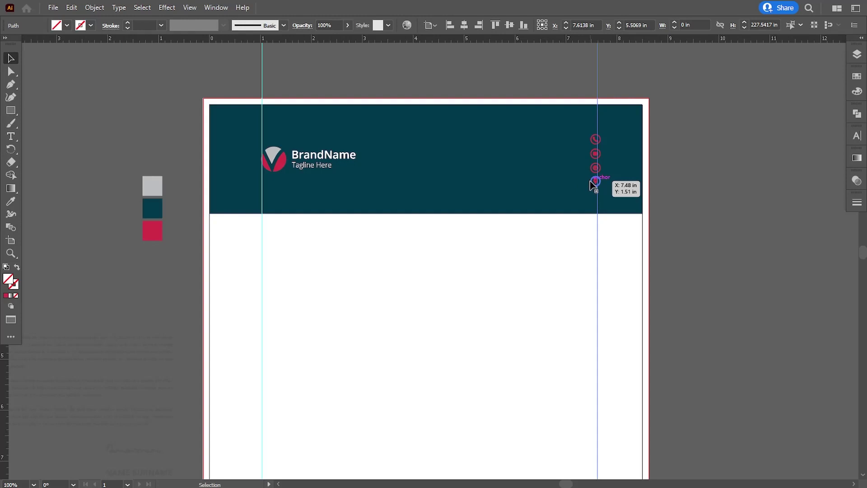
{"action": "left_click", "coordinate": [650, 231]}
Shift the logo slightly left so it lines up with the left guide
{"action": "left_click", "coordinate": [296, 164]}
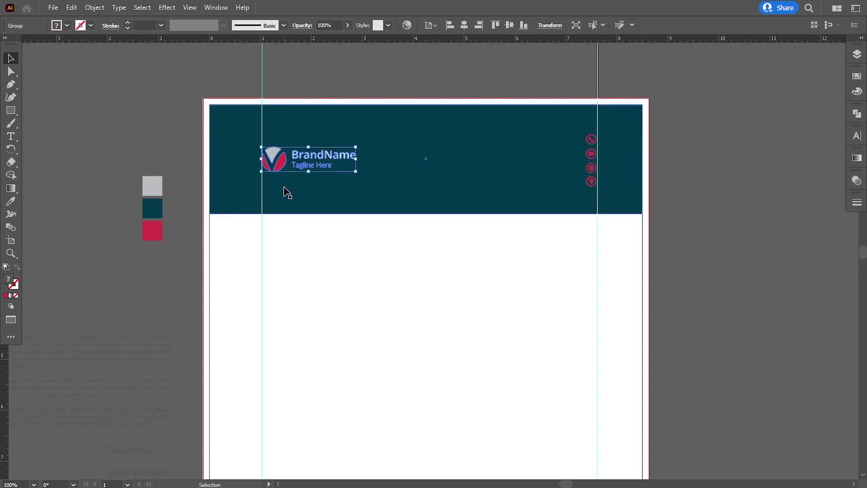
{"action": "left_click_drag", "start_coordinate": [293, 162], "coordinate": [289, 163]}
{"action": "left_click_drag", "start_coordinate": [262, 122], "coordinate": [257, 122]}
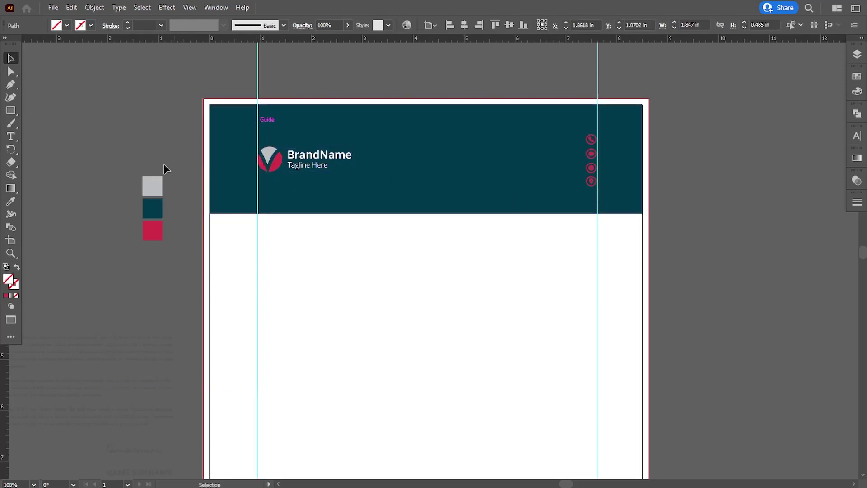
{"action": "left_click_drag", "start_coordinate": [260, 173], "coordinate": [254, 173]}
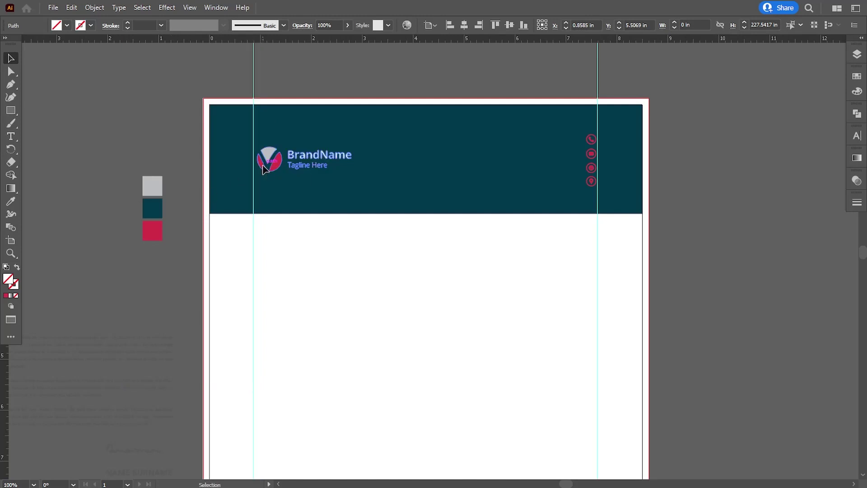
{"action": "left_click", "coordinate": [271, 160]}
{"action": "left_click", "coordinate": [592, 153]}
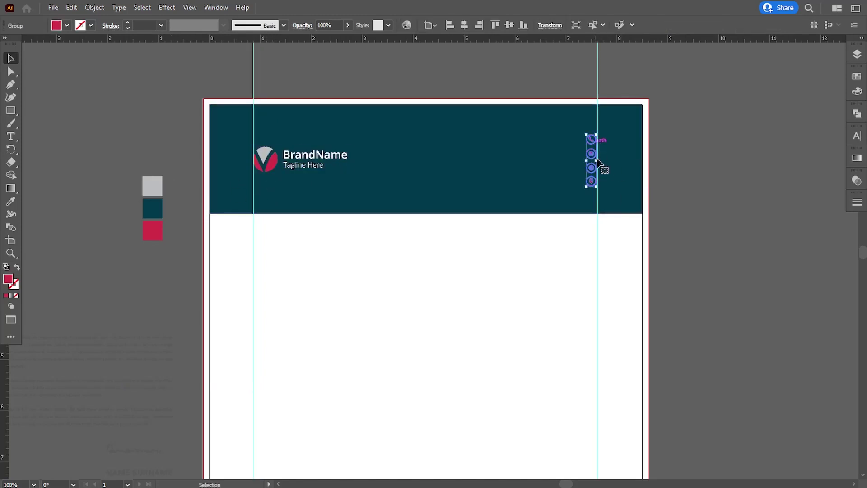
{"action": "left_click", "coordinate": [703, 226]}
{"action": "left_click_drag", "start_coordinate": [341, 280], "coordinate": [336, 273]}
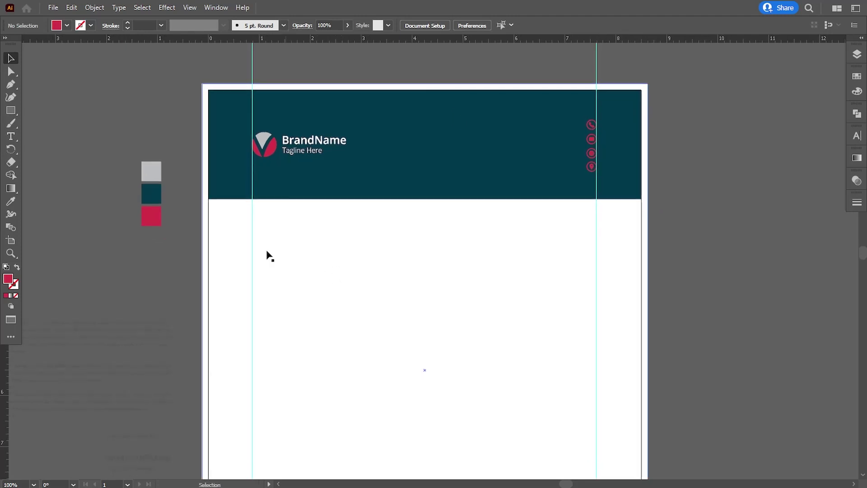
Add the phone number line in the header, filled white (ffffff) in Montserrat
{"action": "left_click", "coordinate": [12, 137]}
{"action": "key", "text": "ctrl+plus"}
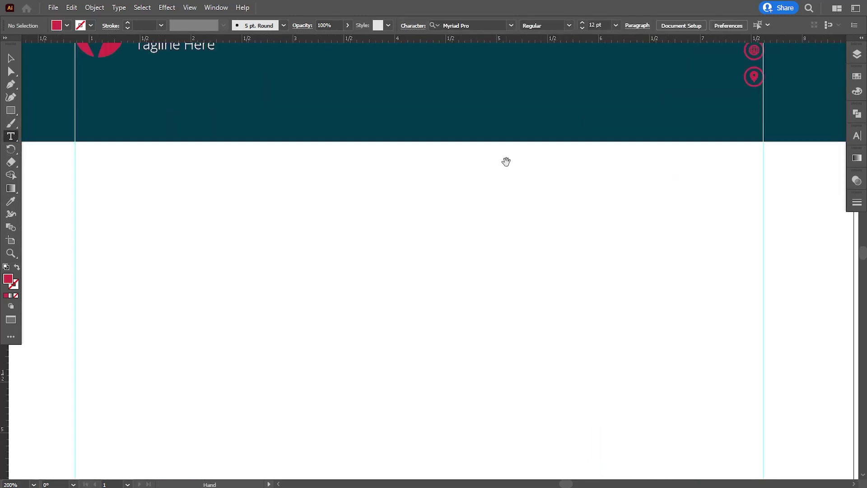
{"action": "left_click_drag", "start_coordinate": [504, 163], "coordinate": [368, 261]}
{"action": "left_click", "coordinate": [336, 183]}
{"action": "type", "text": "123 456 7890"}
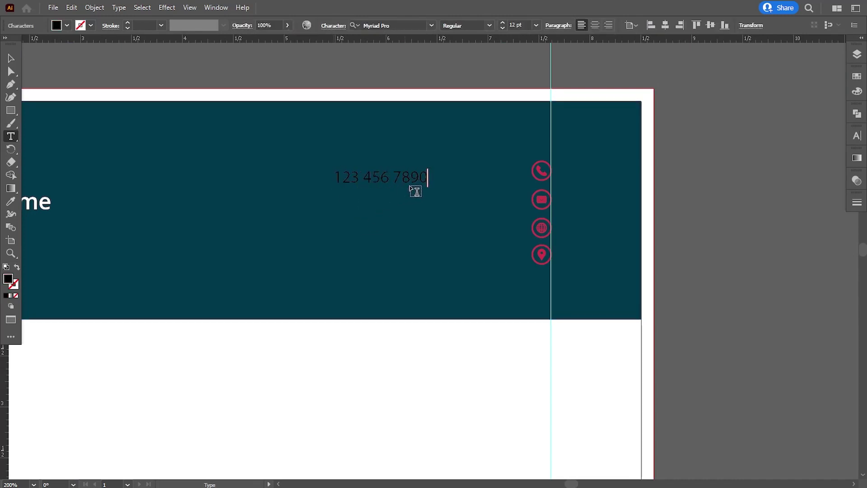
{"action": "left_click_drag", "start_coordinate": [428, 175], "coordinate": [146, 244]}
{"action": "double_click", "coordinate": [9, 280]}
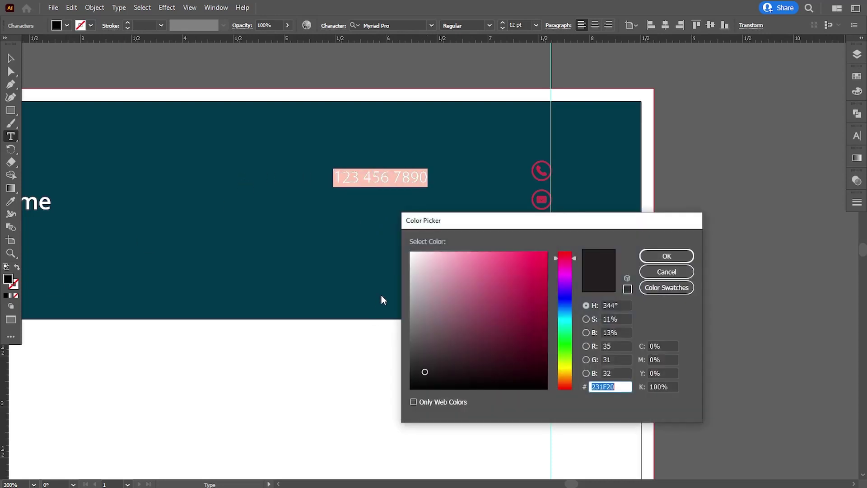
{"action": "type", "text": "F9CFDB"}
{"action": "type", "text": "ffffff"}
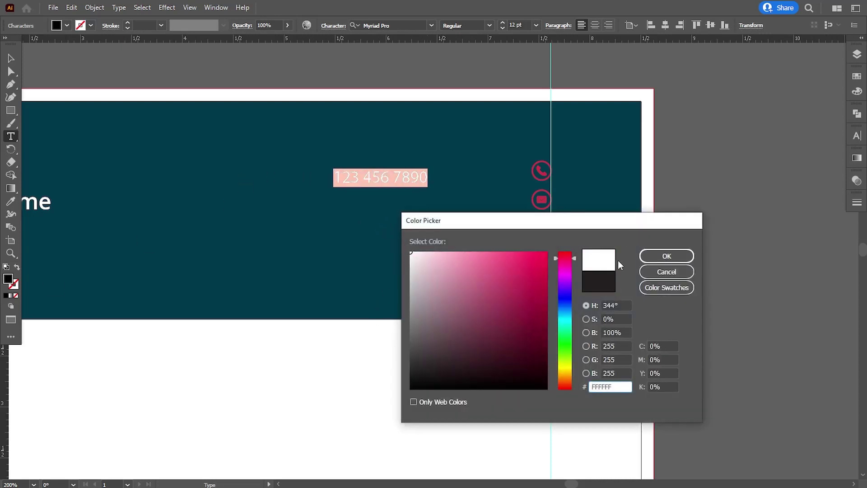
{"action": "key", "text": "Return"}
{"action": "left_click", "coordinate": [392, 26]}
{"action": "type", "text": "mo"}
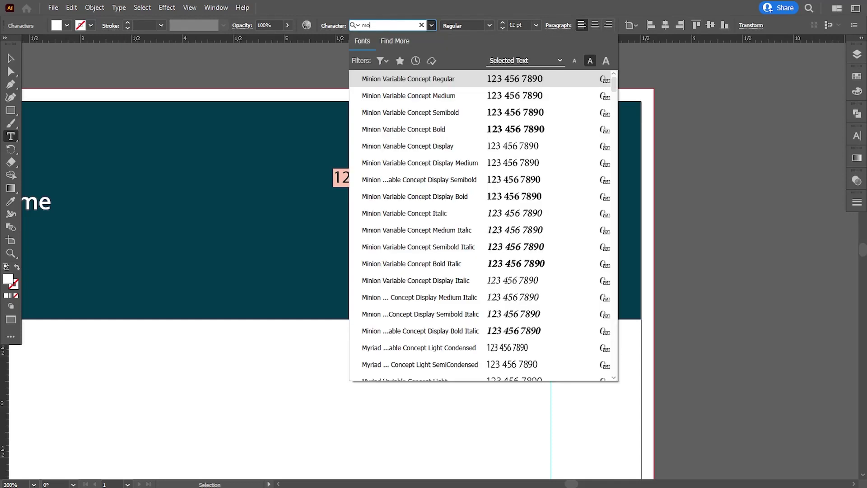
{"action": "type", "text": "n"}
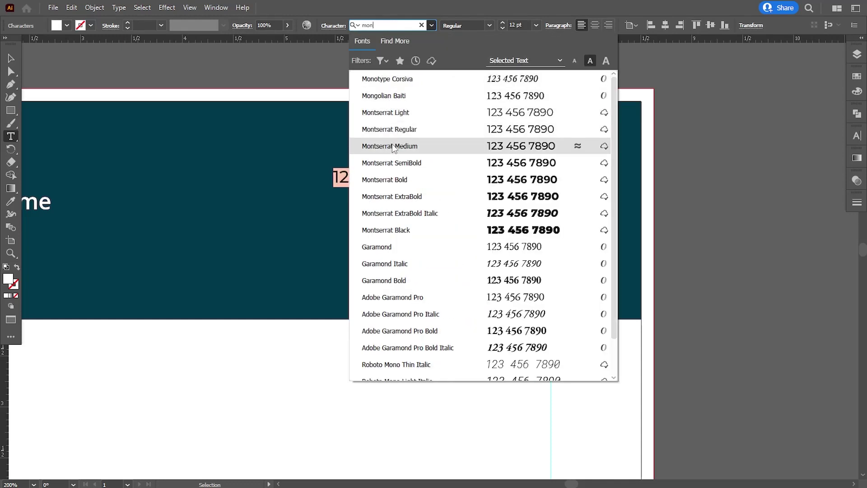
{"action": "left_click", "coordinate": [392, 146]}
{"action": "key", "text": "Escape"}
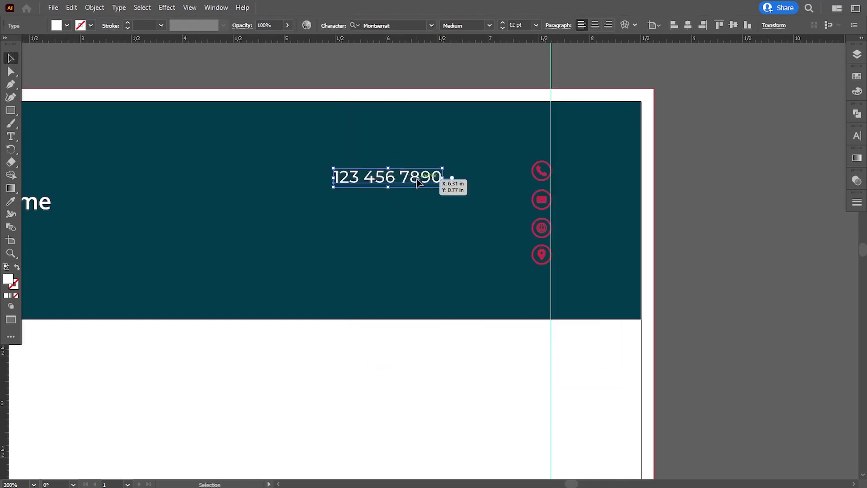
Set the phone line to Regular weight, fit it beside the icons, and guide its right edge
{"action": "left_click_drag", "start_coordinate": [418, 182], "coordinate": [485, 179]}
{"action": "left_click", "coordinate": [489, 25]}
{"action": "left_click", "coordinate": [479, 49]}
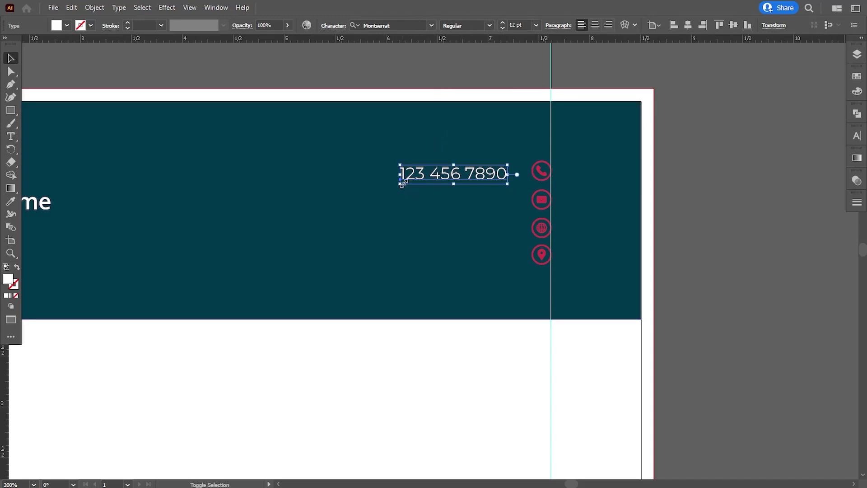
{"action": "left_click_drag", "start_coordinate": [402, 183], "coordinate": [418, 180]}
{"action": "key", "text": "Right"}
{"action": "key", "text": "Right"}
{"action": "key", "text": "Right"}
{"action": "key", "text": "Left"}
{"action": "left_click", "coordinate": [722, 229]}
{"action": "left_click_drag", "start_coordinate": [8, 377], "coordinate": [518, 323]}
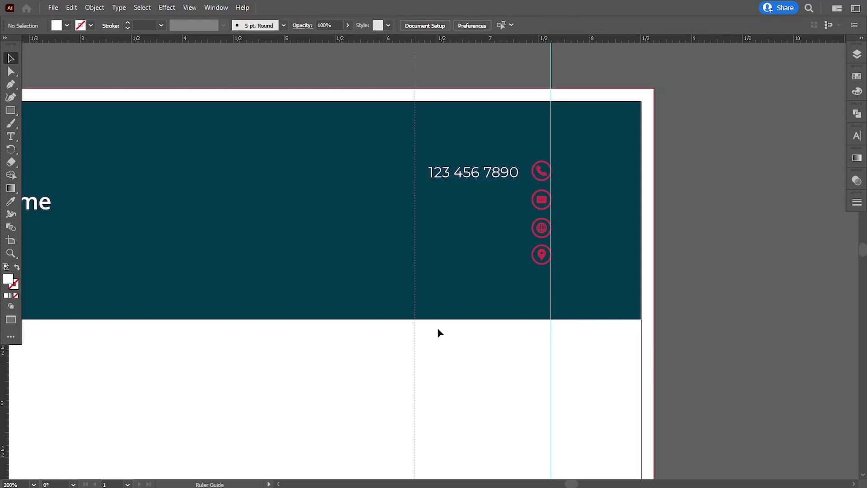
Duplicate the phone line below as the e-mail line, ending at the right guide
{"action": "left_click_drag", "start_coordinate": [468, 181], "coordinate": [465, 206], "text": "alt"}
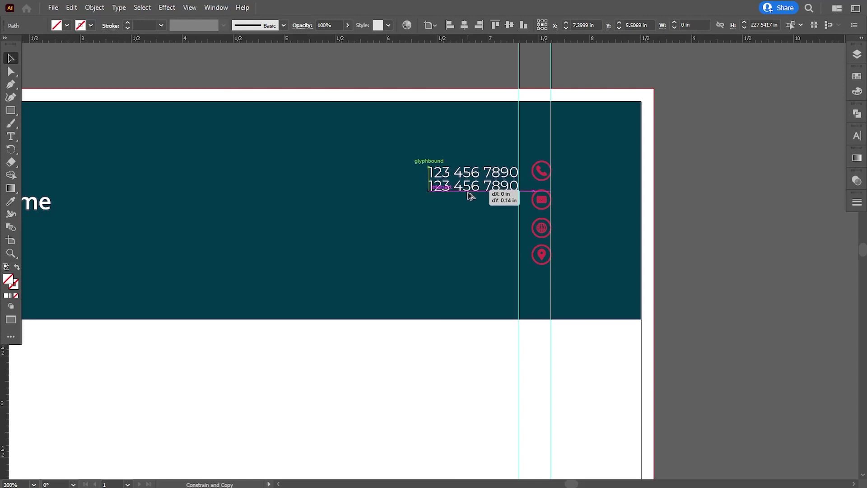
{"action": "double_click", "coordinate": [438, 200]}
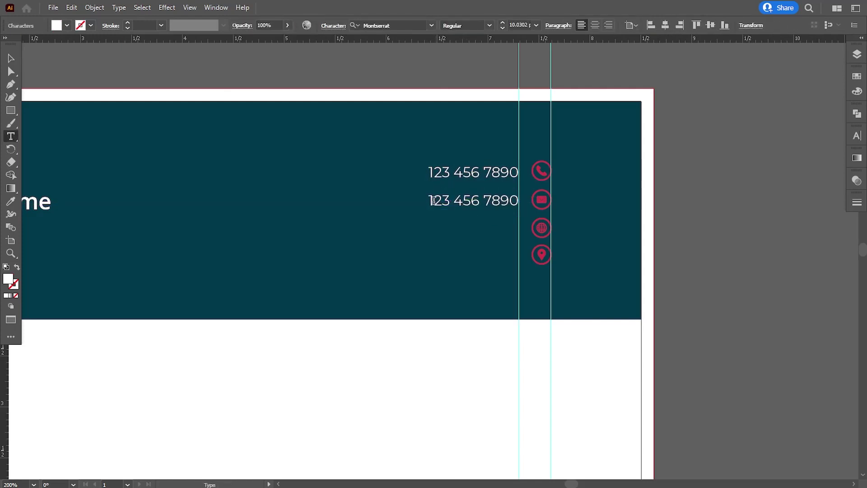
{"action": "left_click_drag", "start_coordinate": [457, 201], "coordinate": [520, 202]}
{"action": "key", "text": "BackSpace"}
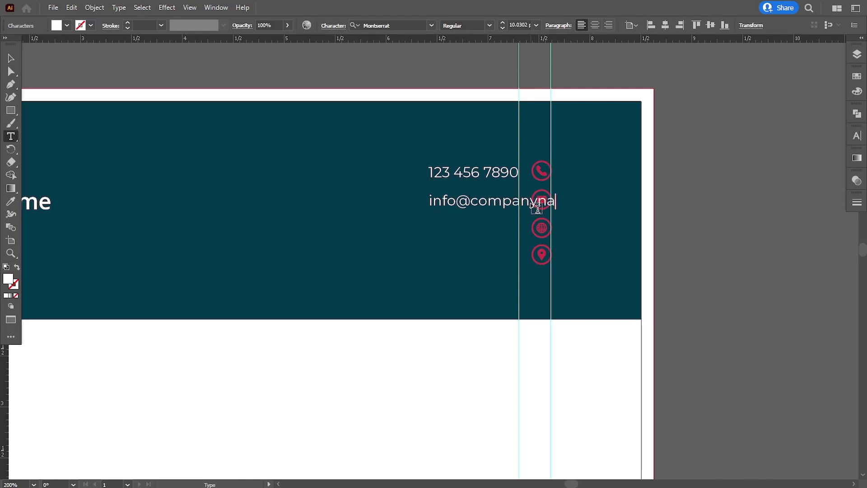
{"action": "left_click", "coordinate": [11, 58]}
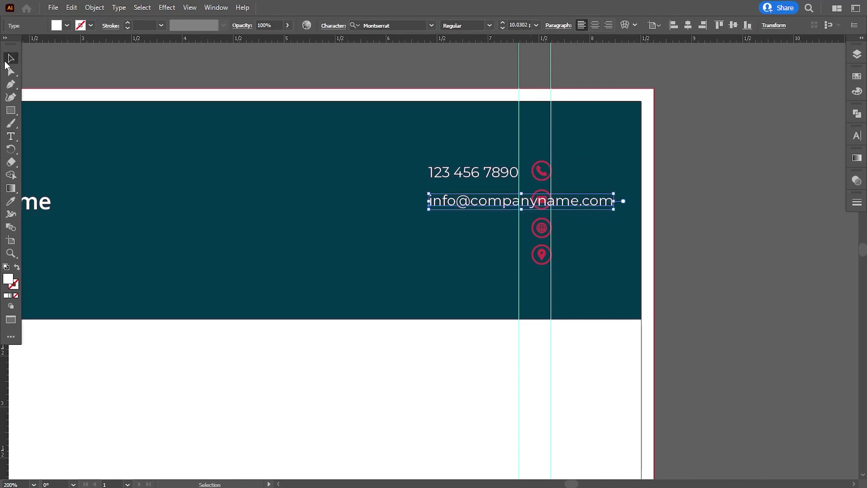
{"action": "key", "text": "Left"}
{"action": "key", "text": "Left"}
{"action": "key", "text": "Left"}
{"action": "key", "text": "Left"}
{"action": "key", "text": "Left"}
{"action": "key", "text": "Left"}
{"action": "key", "text": "Left"}
{"action": "key", "text": "Left"}
{"action": "key", "text": "Left"}
{"action": "key", "text": "Left"}
{"action": "key", "text": "Left"}
{"action": "key", "text": "Left"}
{"action": "key", "text": "Left"}
{"action": "key", "text": "Left"}
{"action": "key", "text": "Right"}
{"action": "key", "text": "Right"}
{"action": "key", "text": "Right"}
{"action": "key", "text": "Right"}
{"action": "key", "text": "Right"}
{"action": "key", "text": "Right"}
{"action": "key", "text": "Right"}
{"action": "key", "text": "Right"}
{"action": "left_click", "coordinate": [704, 256]}
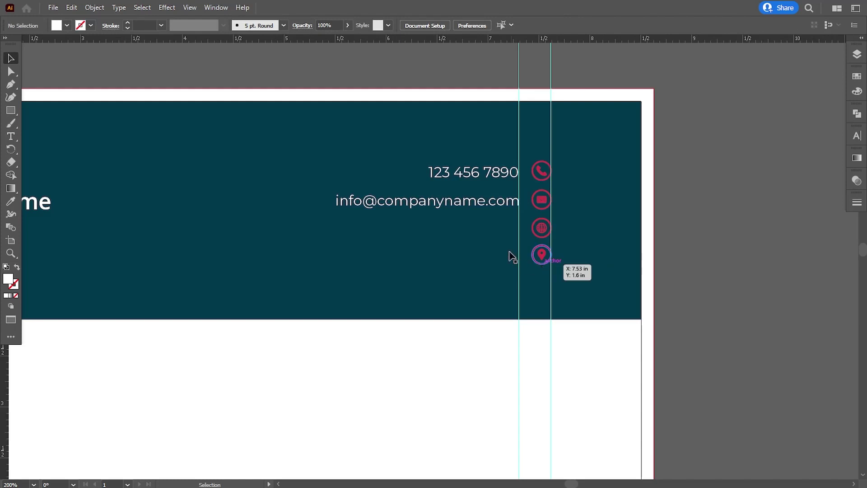
{"action": "left_click_drag", "start_coordinate": [419, 212], "coordinate": [419, 240]}
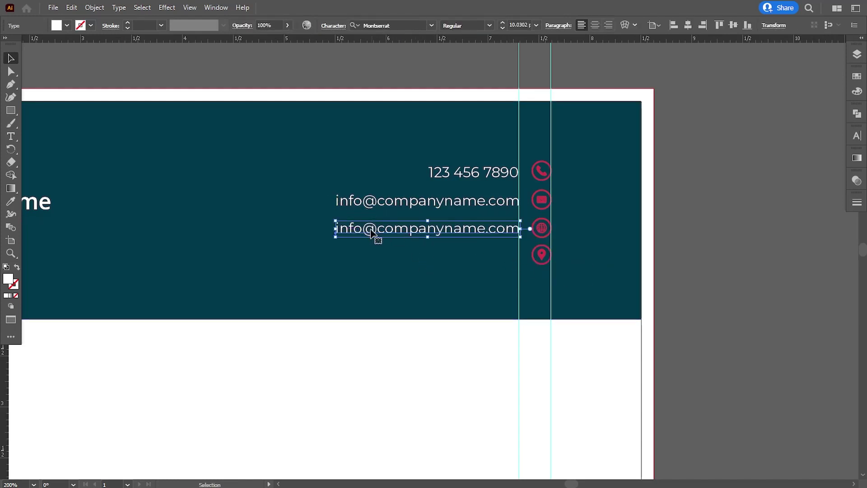
{"action": "key", "text": "t"}
{"action": "left_click_drag", "start_coordinate": [337, 228], "coordinate": [542, 230]}
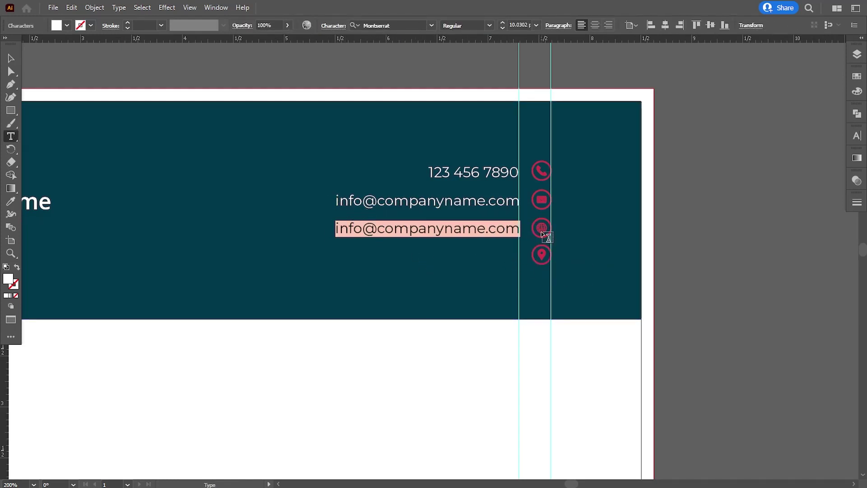
{"action": "type", "text": "www.company"}
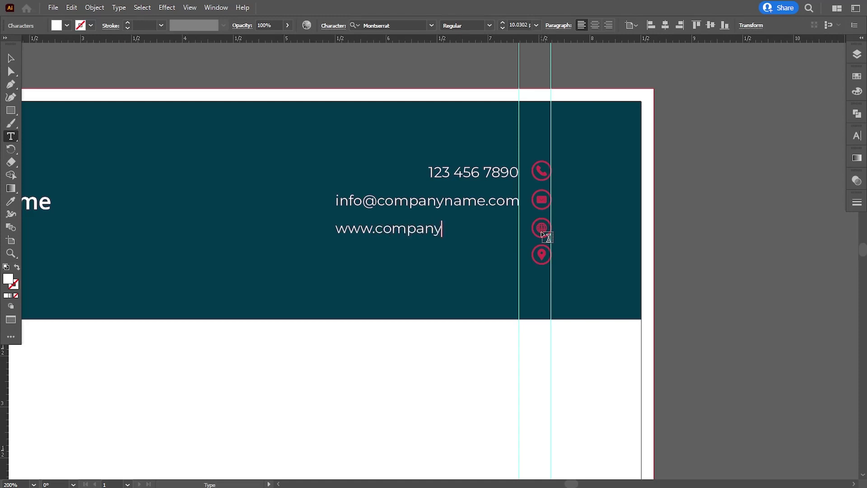
{"action": "type", "text": "me.com"}
{"action": "left_click", "coordinate": [11, 57]}
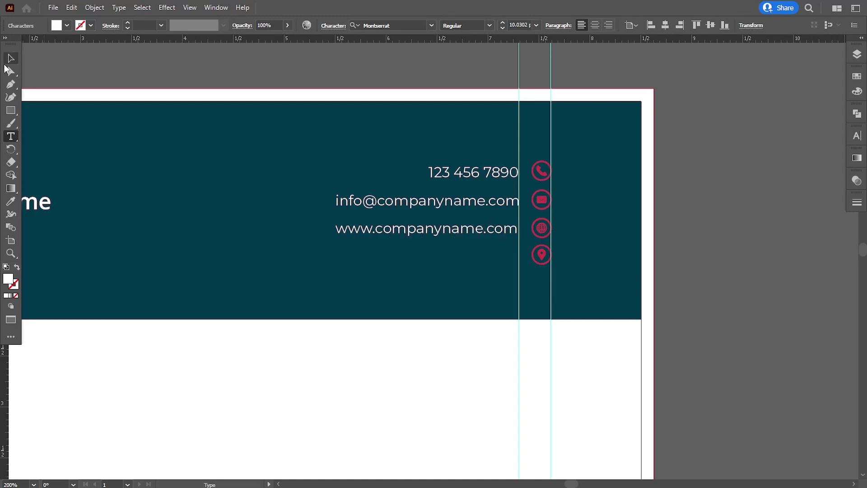
{"action": "left_click", "coordinate": [705, 278]}
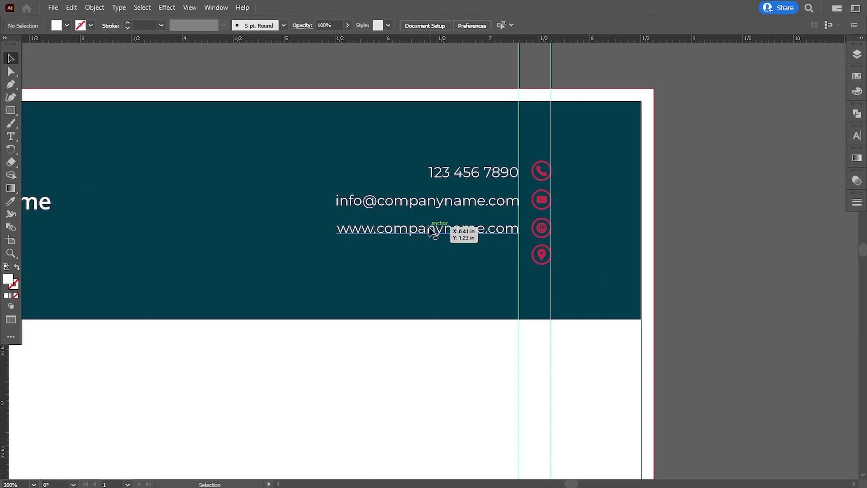
Duplicate the website line beside the location icon as the street address, ending at the guide
{"action": "left_click_drag", "start_coordinate": [432, 230], "coordinate": [432, 257]}
{"action": "key", "text": "t"}
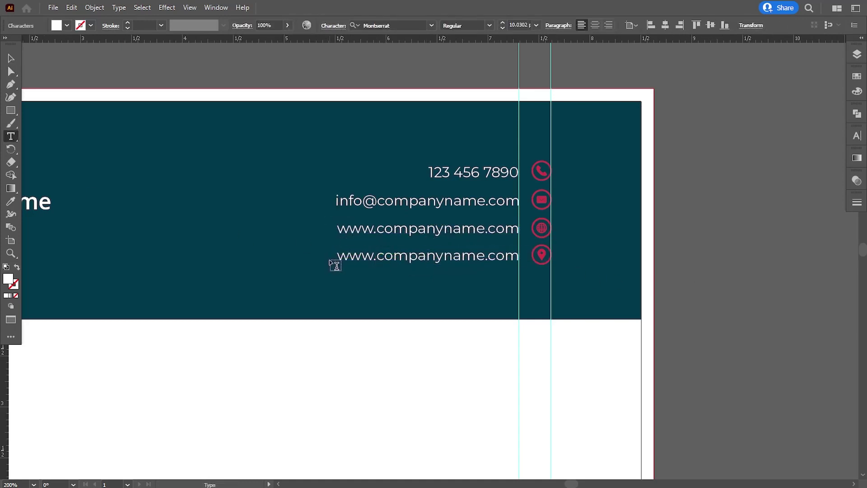
{"action": "left_click_drag", "start_coordinate": [337, 256], "coordinate": [540, 254]}
{"action": "type", "text": "123, Street Name, country, 12345"}
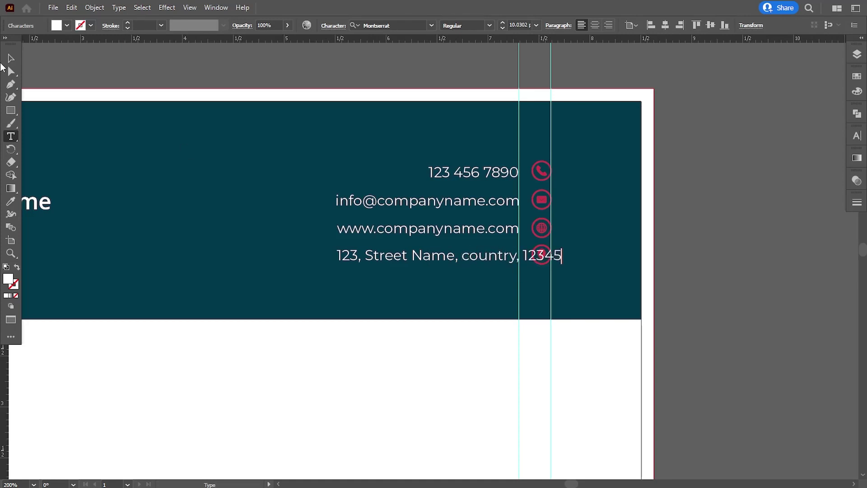
{"action": "key", "text": "Escape"}
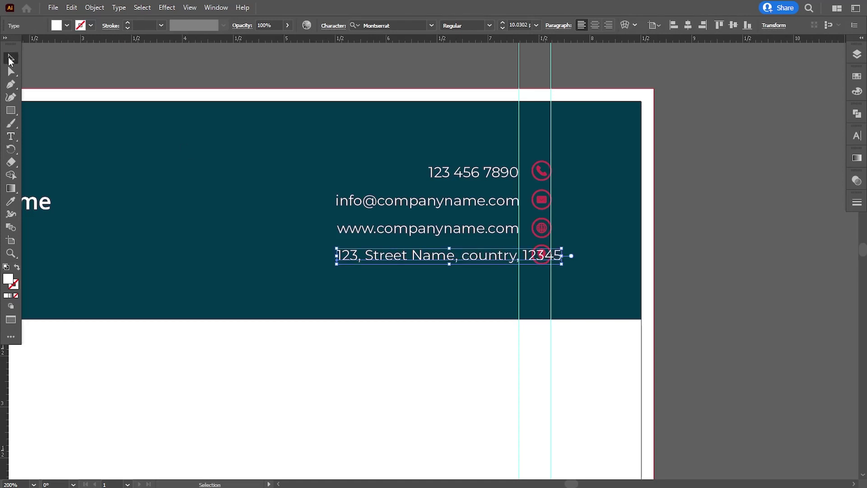
{"action": "left_click_drag", "start_coordinate": [557, 255], "coordinate": [526, 255]}
{"action": "key", "text": "Left"}
{"action": "key", "text": "Left"}
{"action": "key", "text": "Left"}
{"action": "key", "text": "Left"}
{"action": "key", "text": "Left"}
{"action": "left_click", "coordinate": [694, 288]}
{"action": "left_click_drag", "start_coordinate": [413, 288], "coordinate": [429, 290]}
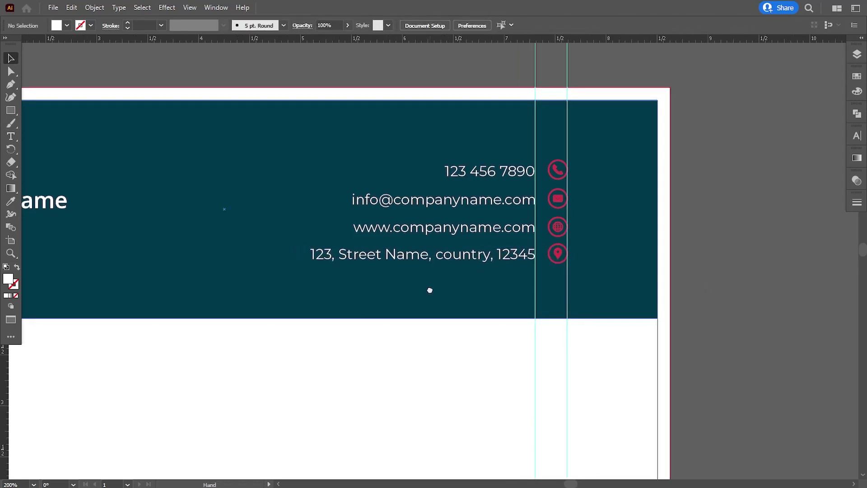
Set the address line to 10 pt in the Character panel
{"action": "key", "text": "ctrl+minus"}
{"action": "key", "text": "ctrl+minus"}
{"action": "key", "text": "ctrl+minus"}
{"action": "scroll", "coordinate": [447, 311], "scroll_direction": "left", "scroll_amount": 2}
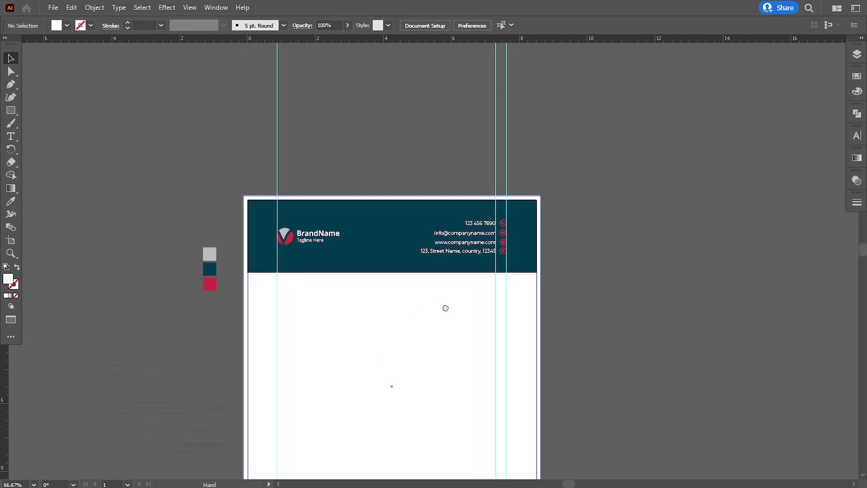
{"action": "key", "text": "ctrl+plus"}
{"action": "key", "text": "ctrl+plus"}
{"action": "left_click", "coordinate": [537, 246]}
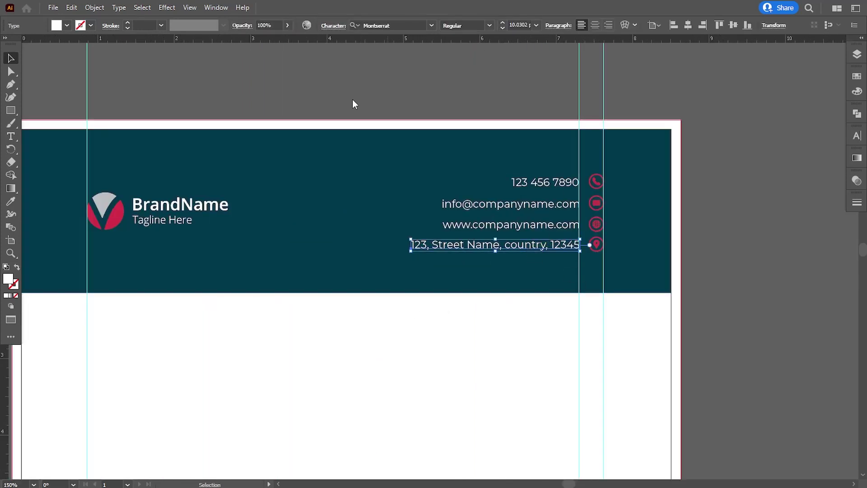
{"action": "left_click", "coordinate": [333, 25]}
{"action": "left_click", "coordinate": [260, 76]}
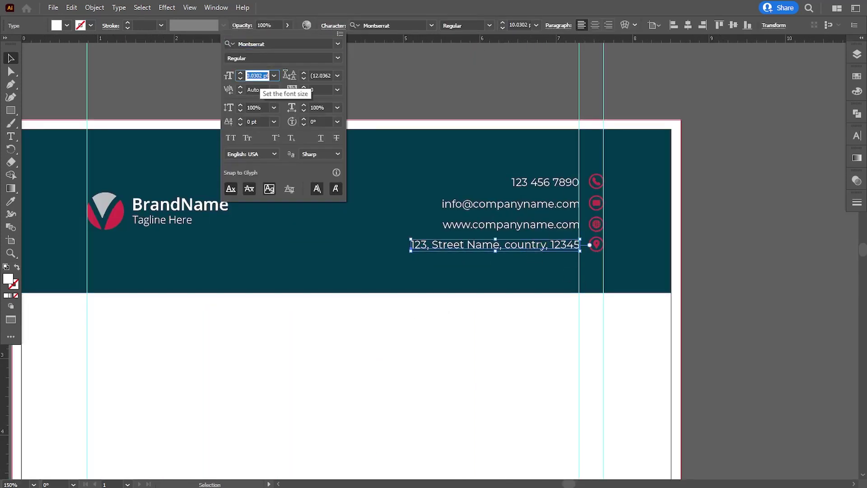
{"action": "type", "text": "10"}
{"action": "key", "text": "Return"}
{"action": "key", "text": "Down"}
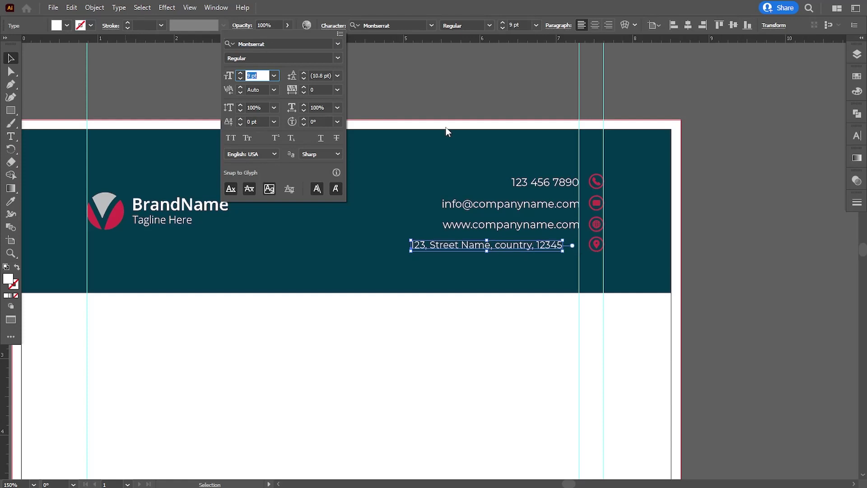
{"action": "key", "text": "Escape"}
Give the website, email and phone lines the same 10 pt font size
{"action": "left_click", "coordinate": [508, 225]}
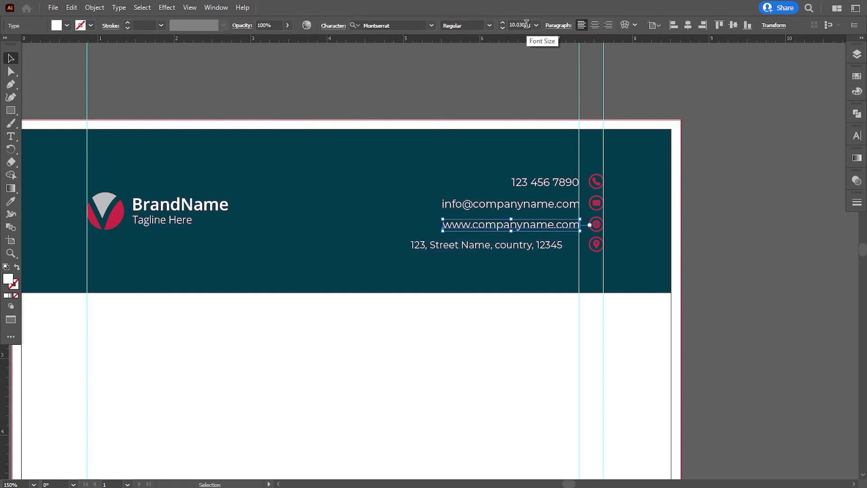
{"action": "key", "text": "Return"}
{"action": "left_click", "coordinate": [510, 204]}
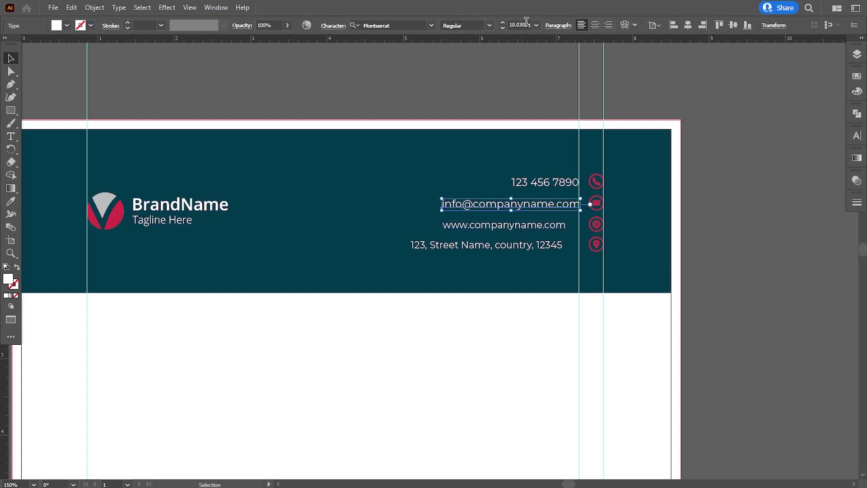
{"action": "key", "text": "Return"}
{"action": "left_click", "coordinate": [546, 181]}
{"action": "key", "text": "Return"}
{"action": "left_click", "coordinate": [564, 101]}
Nudge the phone, website and address lines right to sit flush with the guide
{"action": "left_click_drag", "start_coordinate": [548, 189], "coordinate": [552, 208]}
{"action": "left_click", "coordinate": [749, 234]}
{"action": "key", "text": "ctrl+equal"}
{"action": "key", "text": "ctrl+equal"}
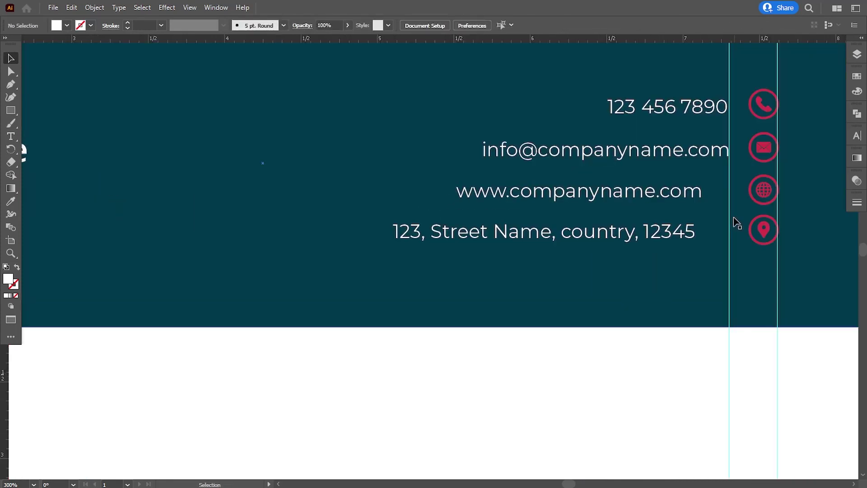
{"action": "left_click_drag", "start_coordinate": [738, 222], "coordinate": [588, 267]}
{"action": "left_click", "coordinate": [524, 165]}
{"action": "left_click", "coordinate": [515, 241]}
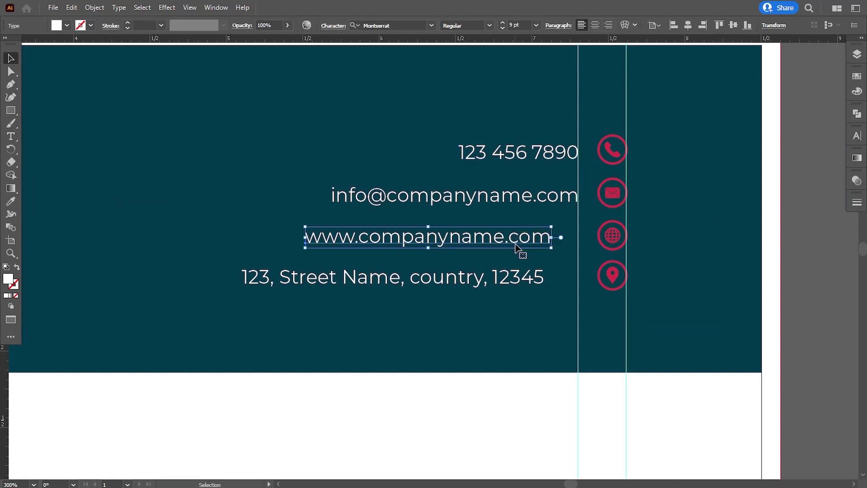
{"action": "key", "text": "Right"}
{"action": "key", "text": "Right"}
{"action": "key", "text": "Right"}
{"action": "left_click", "coordinate": [517, 289]}
{"action": "key", "text": "Right"}
{"action": "key", "text": "Right"}
{"action": "key", "text": "Right"}
{"action": "key", "text": "Right"}
{"action": "key", "text": "Right"}
{"action": "key", "text": "Right"}
Enlarge the BrandName logo group slightly
{"action": "left_click", "coordinate": [683, 323]}
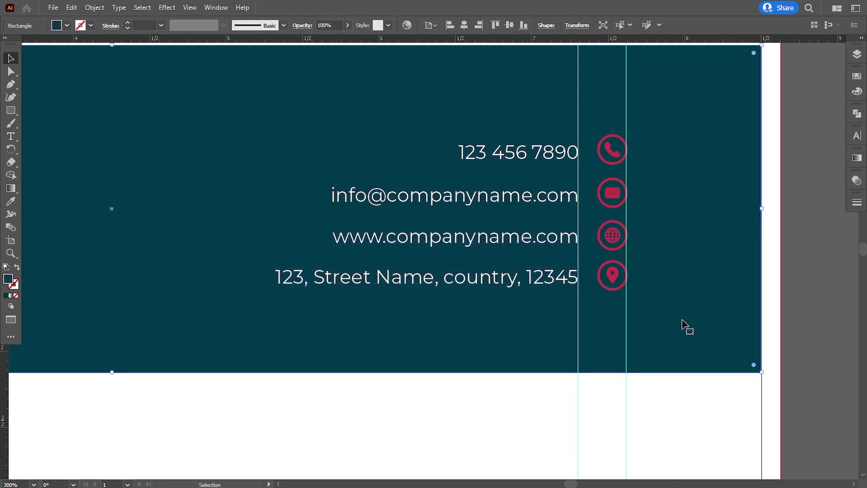
{"action": "key", "text": "ctrl+1"}
{"action": "left_click", "coordinate": [703, 327]}
{"action": "mouse_move", "coordinate": [702, 327]}
{"action": "left_mouse_down"}
{"action": "mouse_move", "coordinate": [680, 310]}
{"action": "mouse_move", "coordinate": [669, 315]}
{"action": "left_mouse_up"}
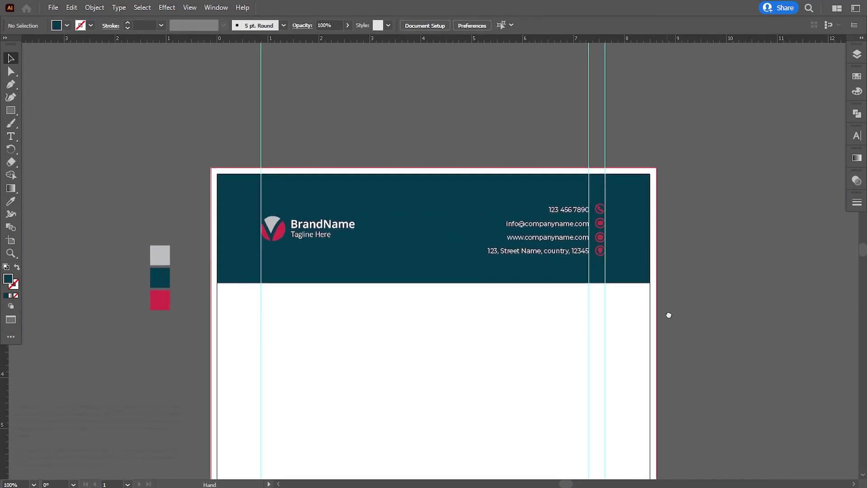
{"action": "left_click_drag", "start_coordinate": [602, 329], "coordinate": [602, 300]}
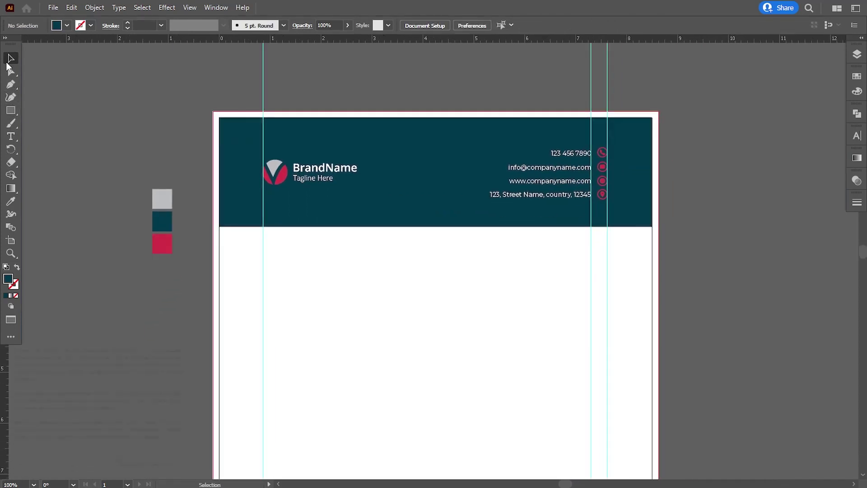
{"action": "left_click", "coordinate": [343, 174]}
{"action": "left_click_drag", "start_coordinate": [361, 183], "coordinate": [369, 189]}
{"action": "left_click", "coordinate": [663, 285]}
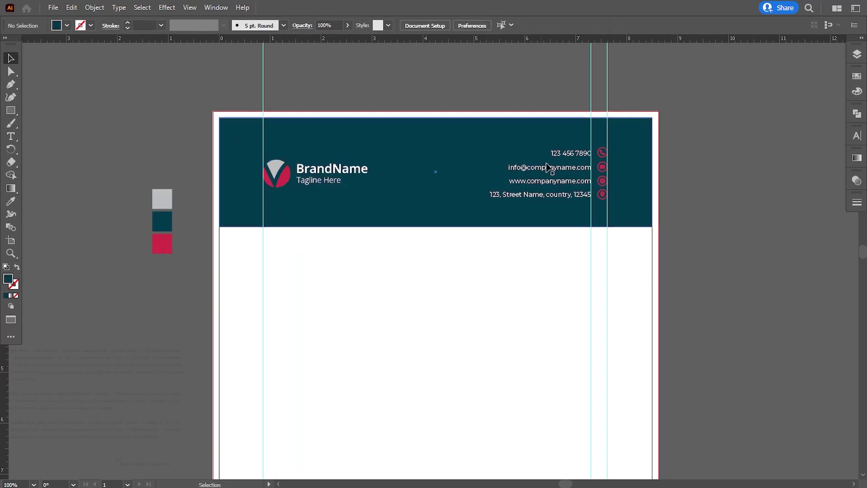
Bump the selected contact lines up one font size step
{"action": "left_click", "coordinate": [562, 153]}
{"action": "left_click", "coordinate": [553, 180], "text": "shift"}
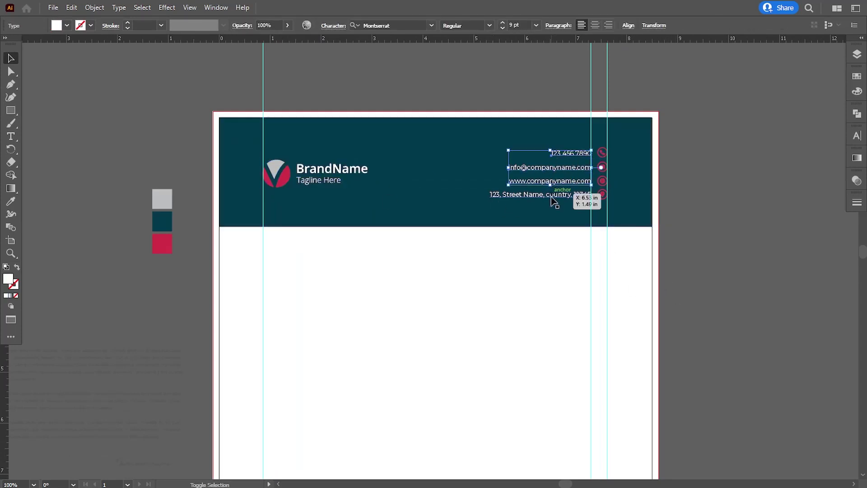
{"action": "left_click", "coordinate": [514, 23]}
{"action": "key", "text": "Up"}
{"action": "left_click", "coordinate": [706, 251]}
Nudge all four contact lines left, then the phone line right to line up
{"action": "left_click", "coordinate": [559, 195]}
{"action": "left_click", "coordinate": [555, 181], "text": "shift"}
{"action": "left_click", "coordinate": [556, 167], "text": "shift"}
{"action": "left_click", "coordinate": [571, 152], "text": "shift"}
{"action": "key", "text": "Left"}
{"action": "key", "text": "Left"}
{"action": "key", "text": "Left"}
{"action": "key", "text": "Left"}
{"action": "key", "text": "Left"}
{"action": "key", "text": "Left"}
{"action": "key", "text": "Left"}
{"action": "key", "text": "Left"}
{"action": "key", "text": "Left"}
{"action": "key", "text": "Left"}
{"action": "key", "text": "Left"}
{"action": "key", "text": "Left"}
{"action": "left_click", "coordinate": [638, 194]}
{"action": "left_click", "coordinate": [573, 154]}
{"action": "key", "text": "Right"}
{"action": "key", "text": "Right"}
{"action": "key", "text": "Right"}
{"action": "left_click", "coordinate": [712, 214]}
{"action": "mouse_move", "coordinate": [464, 334]}
{"action": "left_mouse_down"}
{"action": "mouse_move", "coordinate": [488, 323]}
{"action": "mouse_move", "coordinate": [424, 277]}
{"action": "left_mouse_up"}
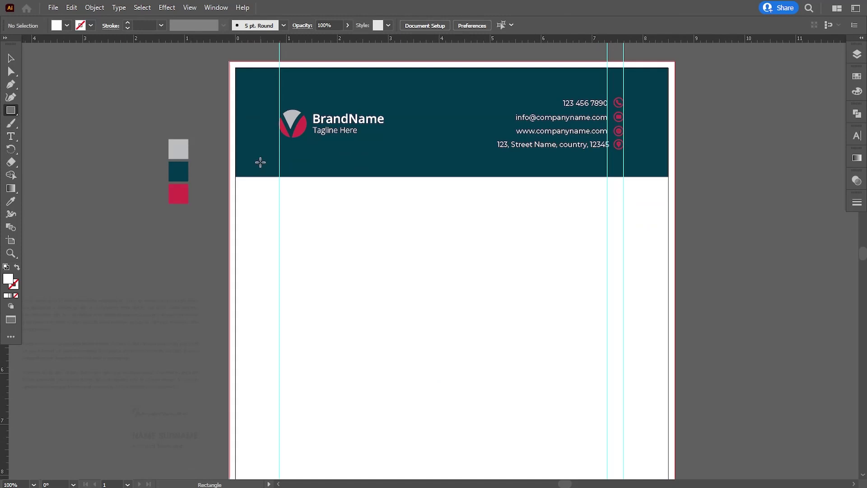
Draw a thin full-width strip under the teal header and fill it with the light grey swatch
{"action": "left_click_drag", "start_coordinate": [235, 176], "coordinate": [660, 194]}
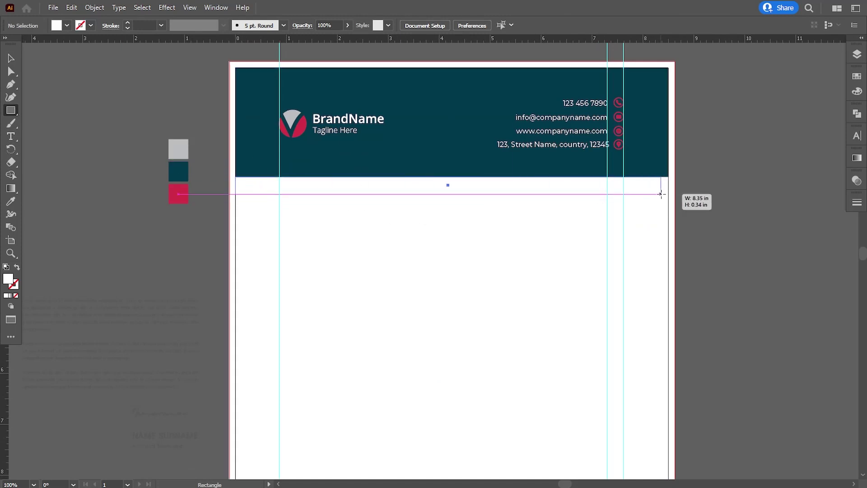
{"action": "left_click_drag", "start_coordinate": [660, 195], "coordinate": [668, 183]}
{"action": "left_click", "coordinate": [11, 201]}
{"action": "left_click", "coordinate": [178, 150]}
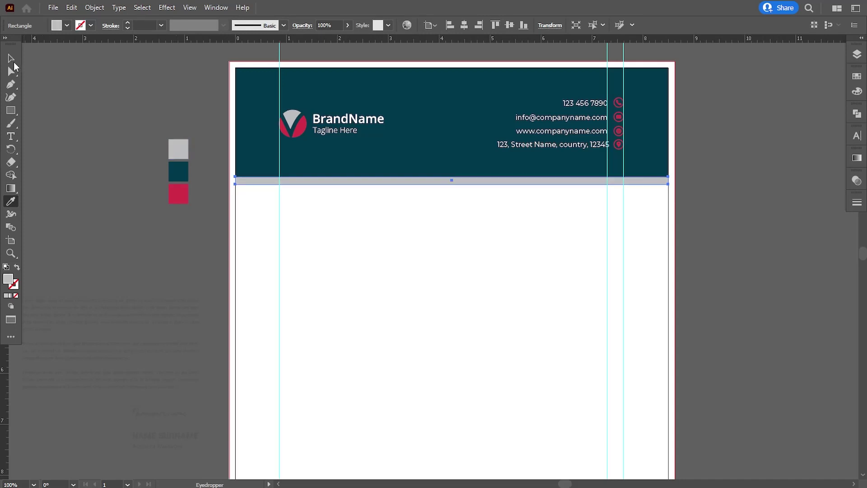
{"action": "key", "text": "a"}
{"action": "key", "text": "ctrl+shift+a"}
{"action": "key", "text": "ctrl+equal"}
{"action": "left_click_drag", "start_coordinate": [385, 219], "coordinate": [345, 326]}
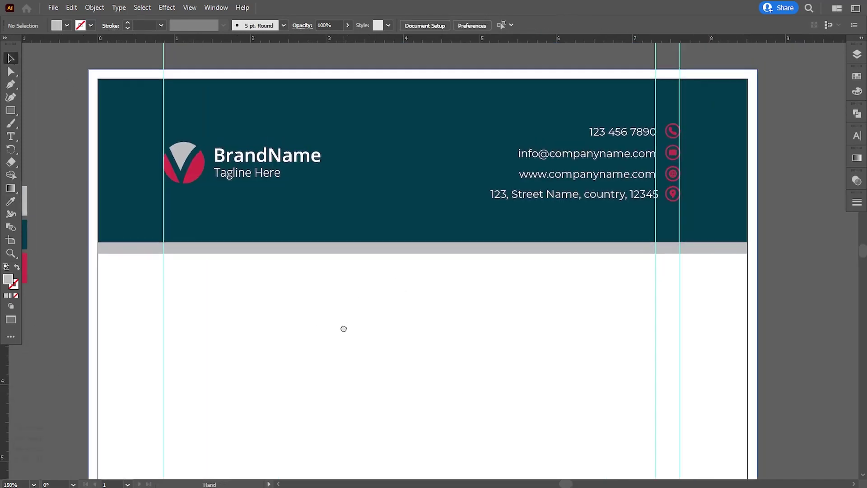
Draw a short block at the strip's left end and fill it teal
{"action": "key", "text": "m"}
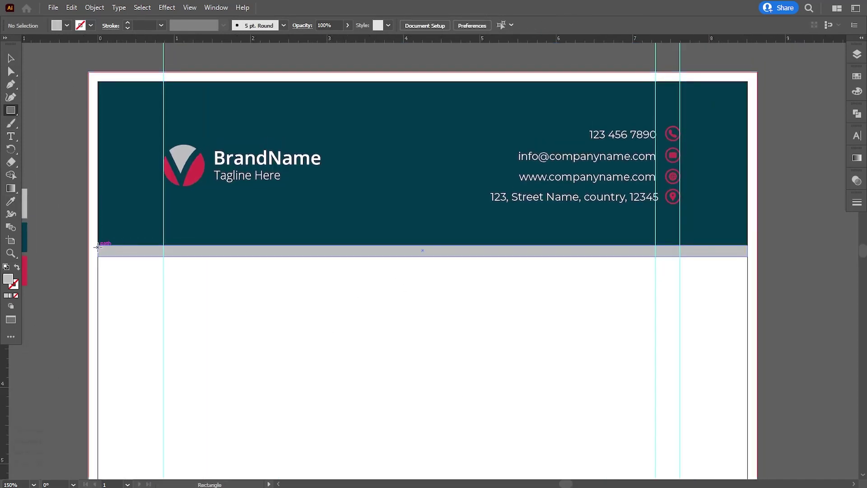
{"action": "left_click_drag", "start_coordinate": [98, 246], "coordinate": [220, 270]}
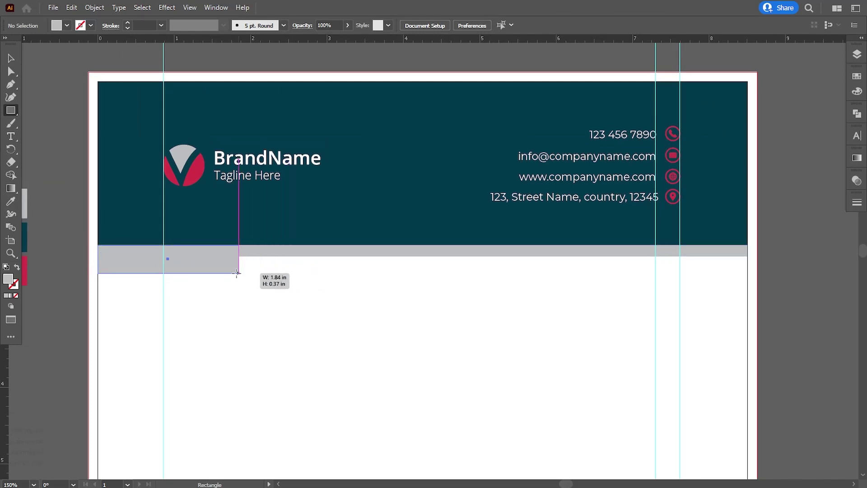
{"action": "left_click", "coordinate": [12, 202]}
{"action": "left_click_drag", "start_coordinate": [45, 225], "coordinate": [84, 228]}
{"action": "left_click", "coordinate": [63, 230]}
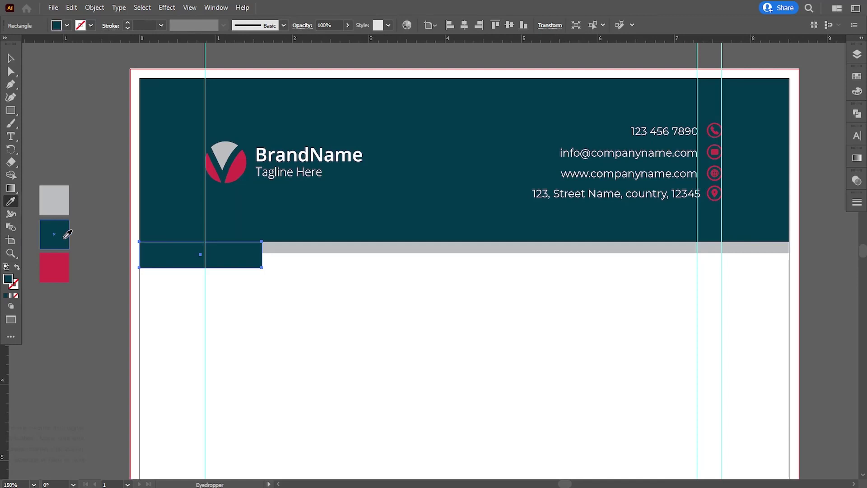
Move the teal block's bottom-right corner left to slant its edge
{"action": "left_click", "coordinate": [11, 71]}
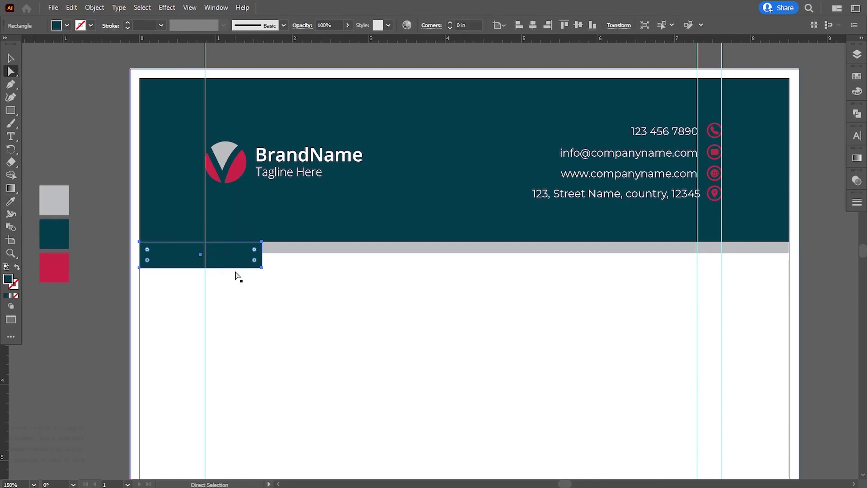
{"action": "left_click", "coordinate": [262, 267]}
{"action": "key", "text": "Left"}
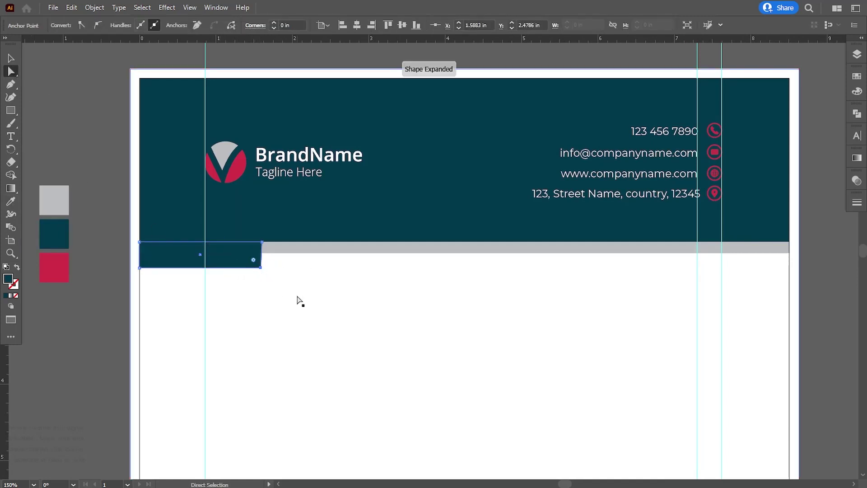
{"action": "key", "text": "Left"}
{"action": "key", "text": "Left"}
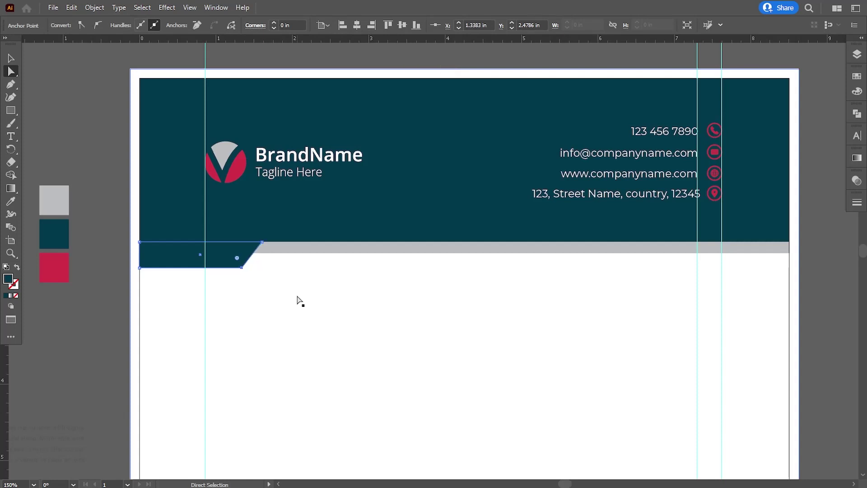
{"action": "key", "text": "v"}
{"action": "left_click", "coordinate": [93, 124]}
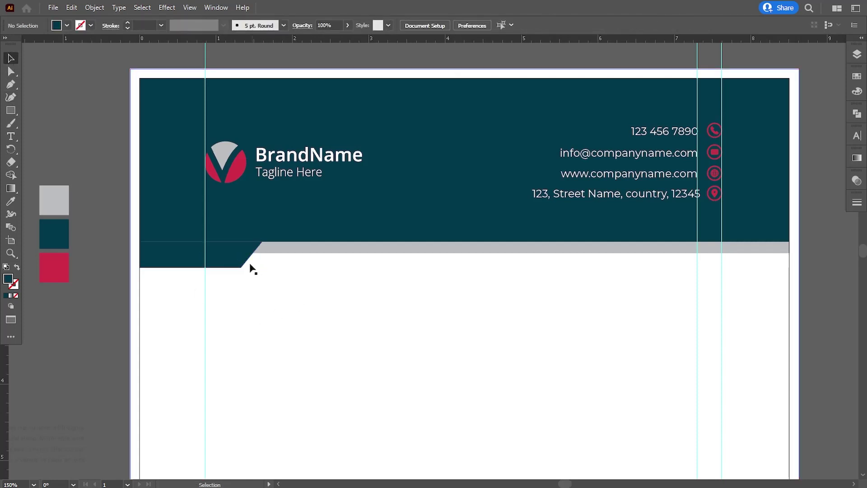
Duplicate the slanted block to the right, fill it crimson, and bring the teal block in front
{"action": "left_click_drag", "start_coordinate": [238, 261], "coordinate": [334, 261]}
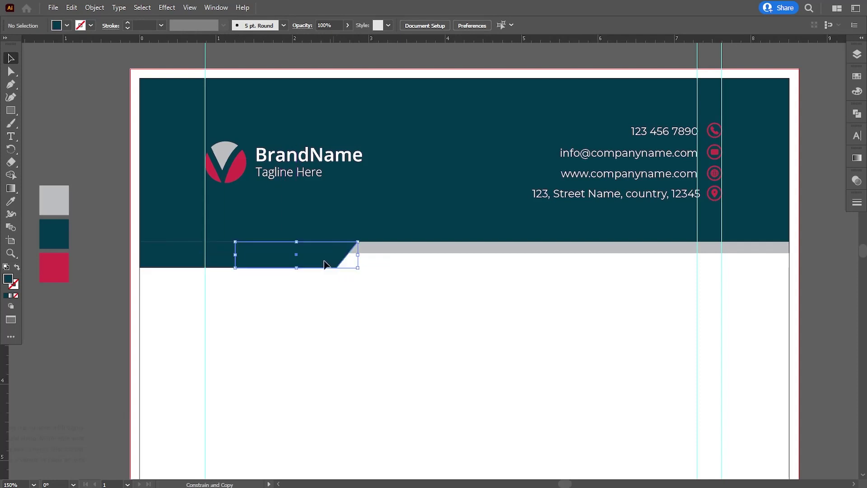
{"action": "left_click", "coordinate": [11, 202]}
{"action": "left_click", "coordinate": [54, 267]}
{"action": "key", "text": "v"}
{"action": "left_click", "coordinate": [155, 255]}
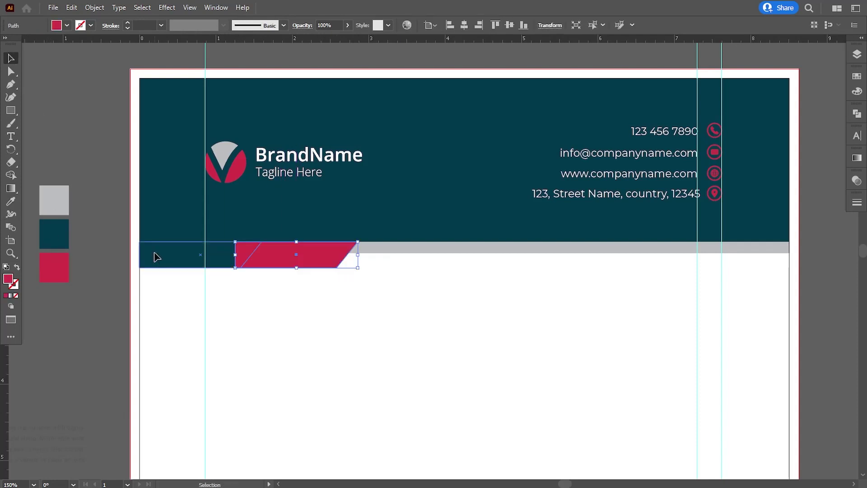
{"action": "right_click", "coordinate": [208, 261]}
{"action": "left_click", "coordinate": [294, 198]}
{"action": "left_click", "coordinate": [116, 203]}
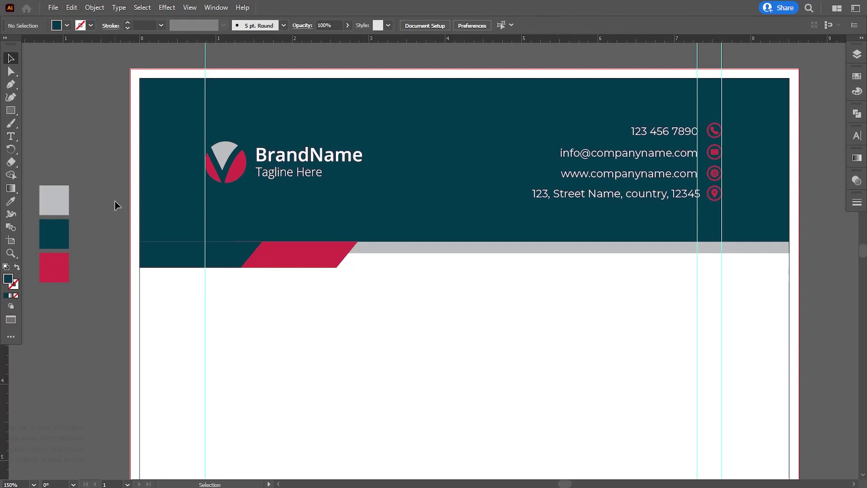
Slide the crimson shape right and shift its left corners leftward
{"action": "left_click", "coordinate": [285, 262]}
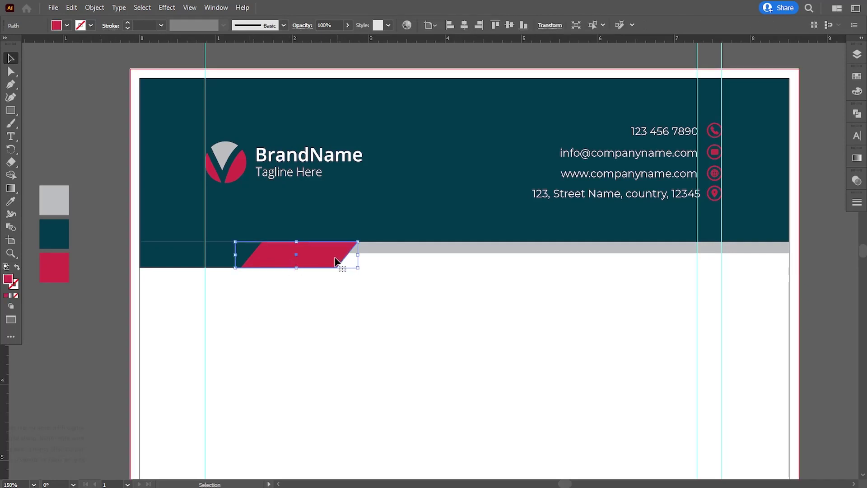
{"action": "left_click_drag", "start_coordinate": [302, 261], "coordinate": [328, 261]}
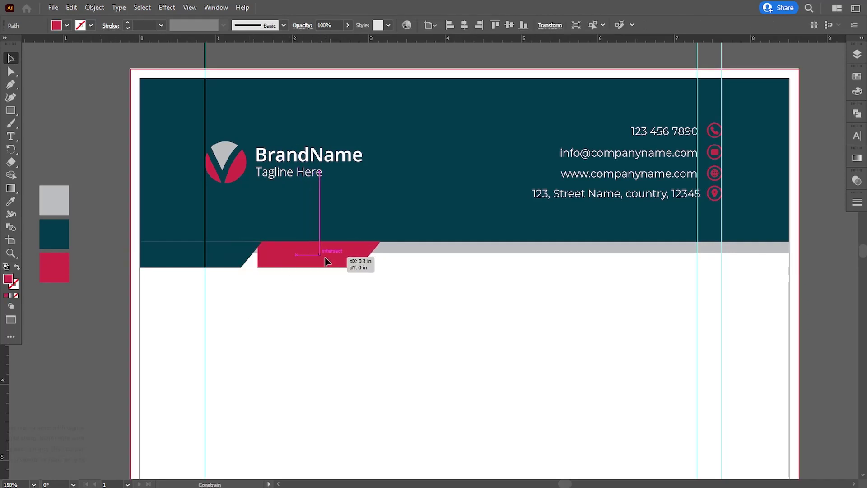
{"action": "left_click", "coordinate": [11, 71]}
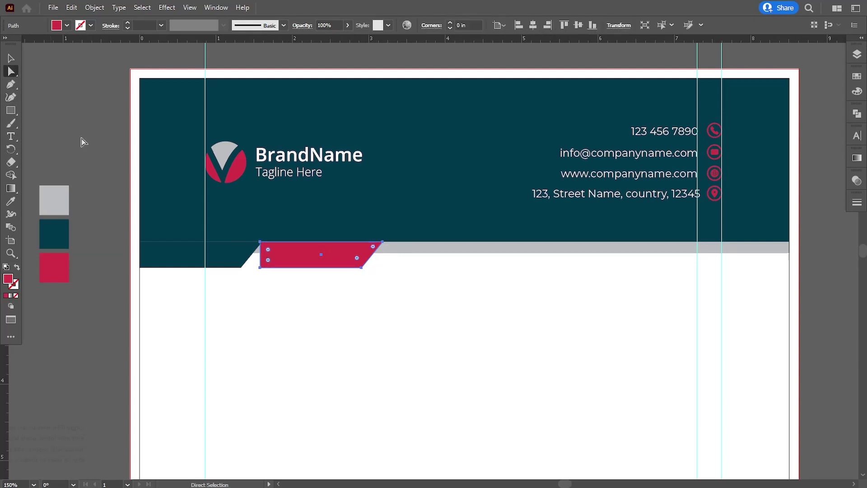
{"action": "left_click", "coordinate": [260, 268]}
{"action": "key", "text": "shift+Left"}
{"action": "key", "text": "shift+Left"}
{"action": "key", "text": "shift+Left"}
{"action": "key", "text": "v"}
{"action": "left_click", "coordinate": [275, 311]}
{"action": "scroll", "coordinate": [276, 311], "scroll_direction": "up", "scroll_amount": 2}
{"action": "scroll", "coordinate": [319, 315], "scroll_direction": "down", "scroll_amount": 4}
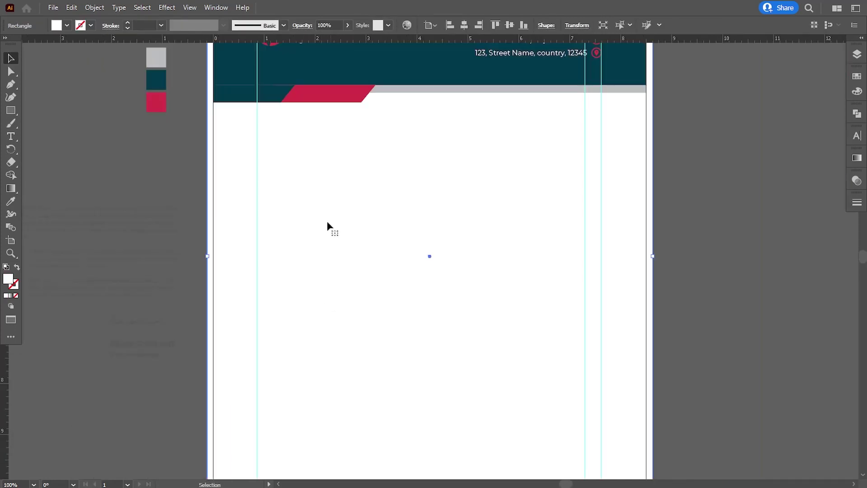
{"action": "left_click_drag", "start_coordinate": [343, 301], "coordinate": [343, 309]}
Nudge the red slanted bar and teal strip right so the teal sits under the red bar
{"action": "left_click", "coordinate": [324, 222]}
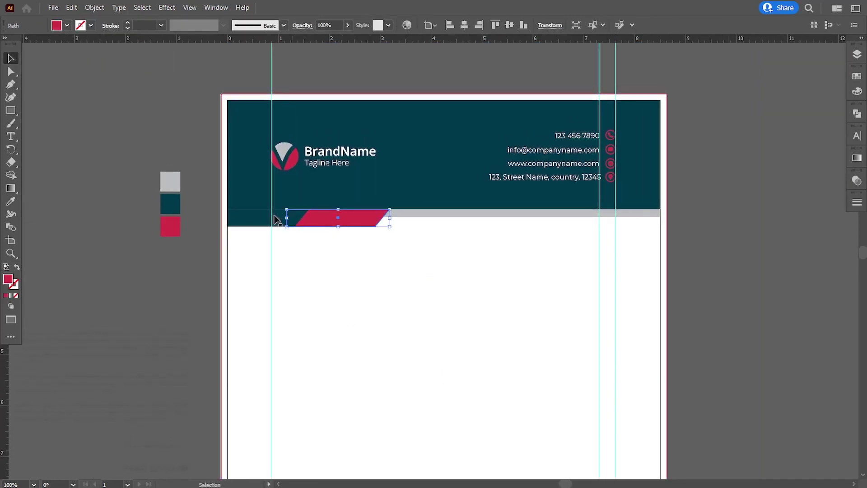
{"action": "key", "text": "shift+Right"}
{"action": "key", "text": "shift+Right"}
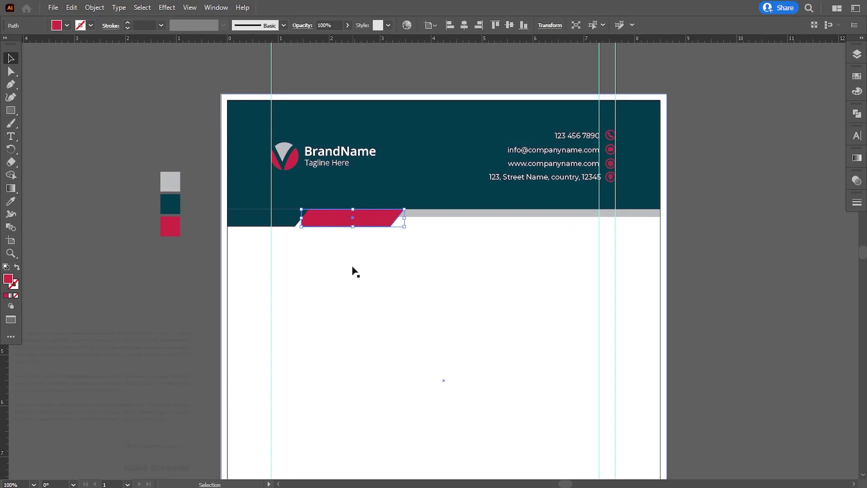
{"action": "left_click_drag", "start_coordinate": [253, 215], "coordinate": [264, 216]}
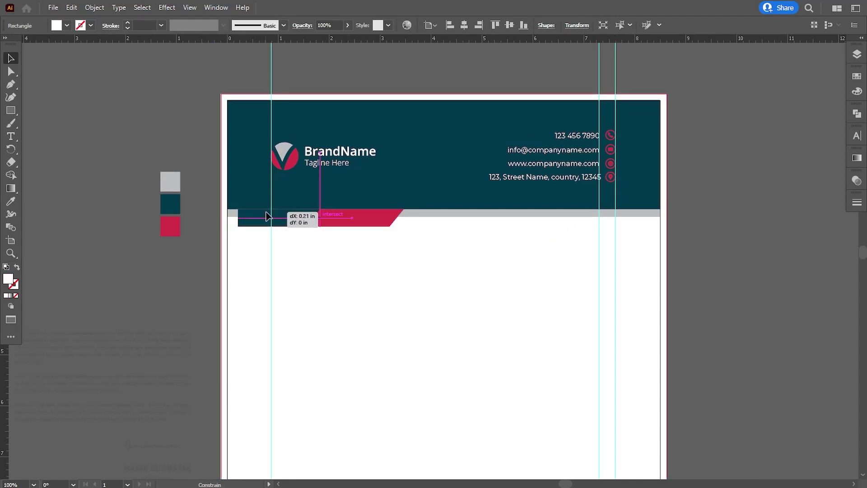
{"action": "left_click", "coordinate": [359, 226], "text": "shift"}
{"action": "key", "text": "Right"}
{"action": "key", "text": "Right"}
{"action": "key", "text": "Right"}
{"action": "key", "text": "Left"}
{"action": "key", "text": "Left"}
{"action": "left_click", "coordinate": [45, 111]}
Stretch the teal strip's left anchors out to the page's left edge
{"action": "key", "text": "a"}
{"action": "left_click", "coordinate": [253, 217]}
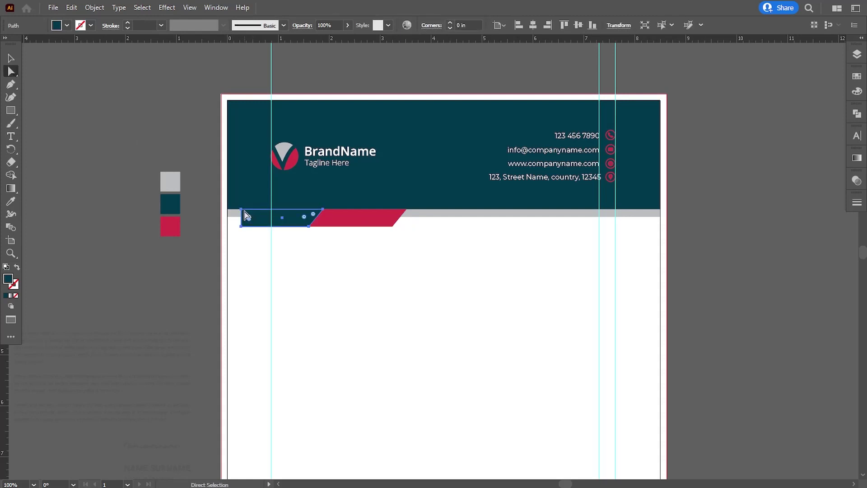
{"action": "mouse_move", "coordinate": [241, 211]}
{"action": "left_mouse_down"}
{"action": "mouse_move", "coordinate": [228, 209]}
{"action": "mouse_move", "coordinate": [228, 231]}
{"action": "left_mouse_up"}
{"action": "left_click", "coordinate": [110, 257]}
{"action": "left_click_drag", "start_coordinate": [410, 311], "coordinate": [414, 284]}
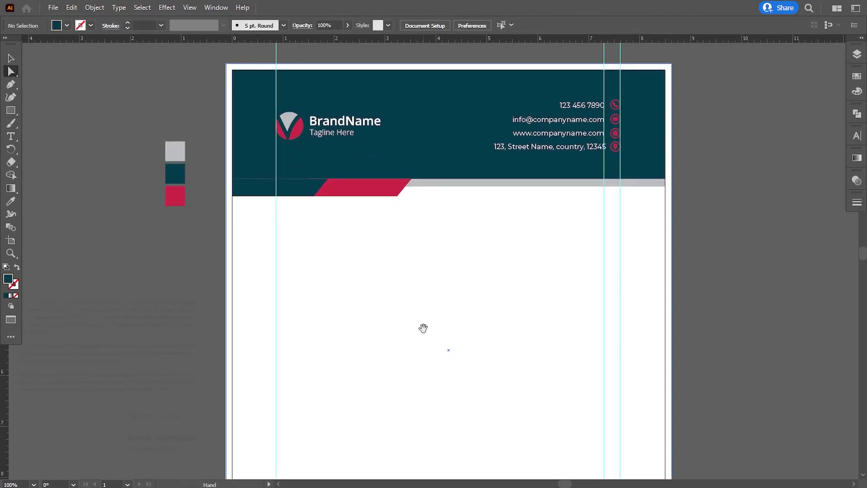
{"action": "left_click_drag", "start_coordinate": [424, 326], "coordinate": [424, 316]}
Type the recipient text TO:, NAME SURNAME and CREATIVE DIRECTOR below the header
{"action": "key", "text": "t"}
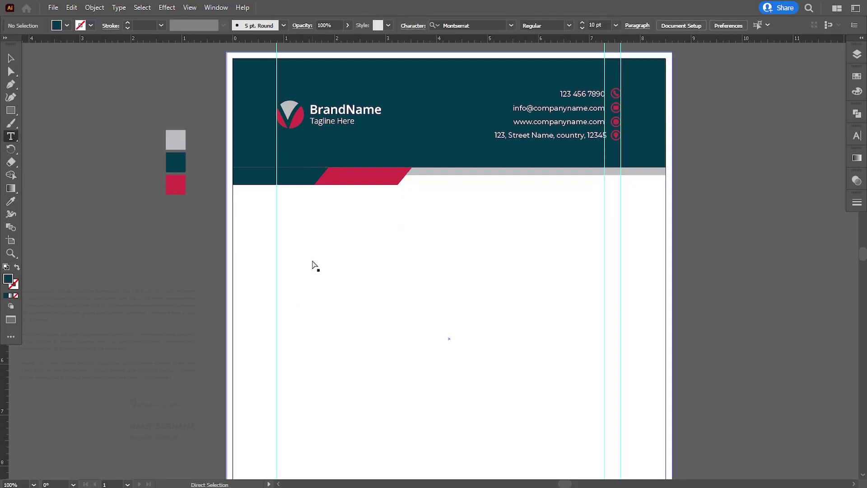
{"action": "key", "text": "ctrl+plus"}
{"action": "left_click", "coordinate": [231, 235]}
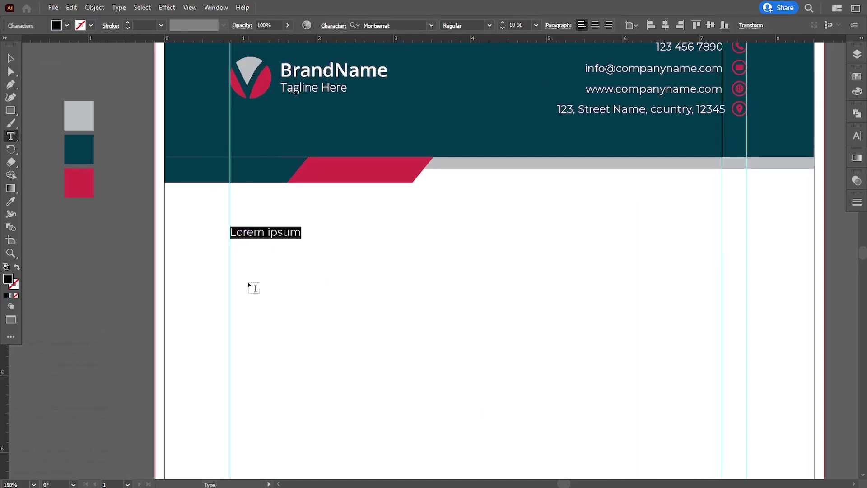
{"action": "type", "text": "TO:"}
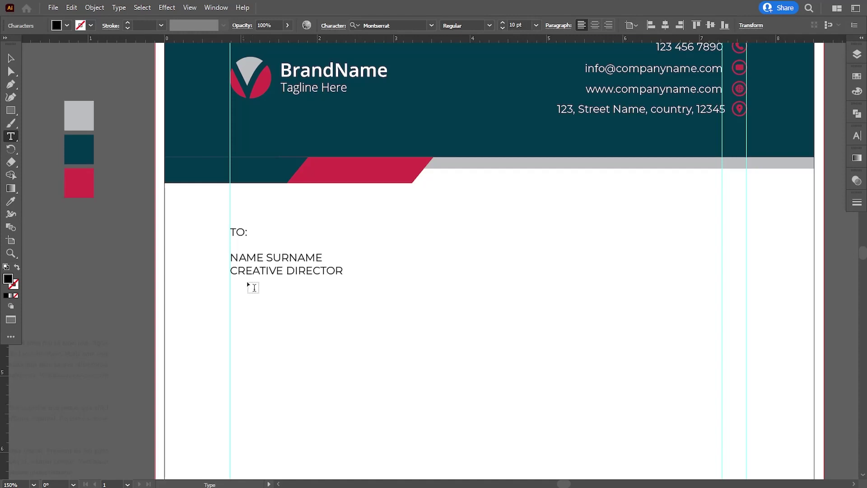
{"action": "key", "text": "ctrl+shift+a"}
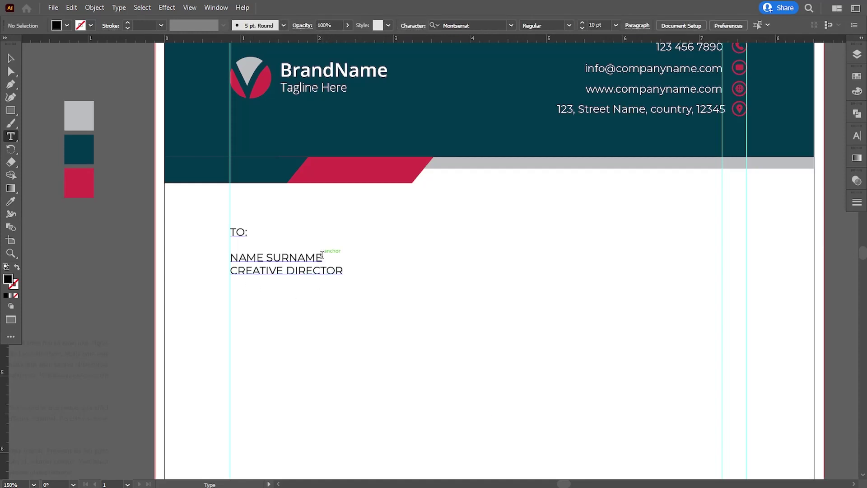
Make NAME SURNAME SemiBold at 12 pt
{"action": "left_click_drag", "start_coordinate": [323, 258], "coordinate": [230, 258]}
{"action": "left_click", "coordinate": [489, 26]}
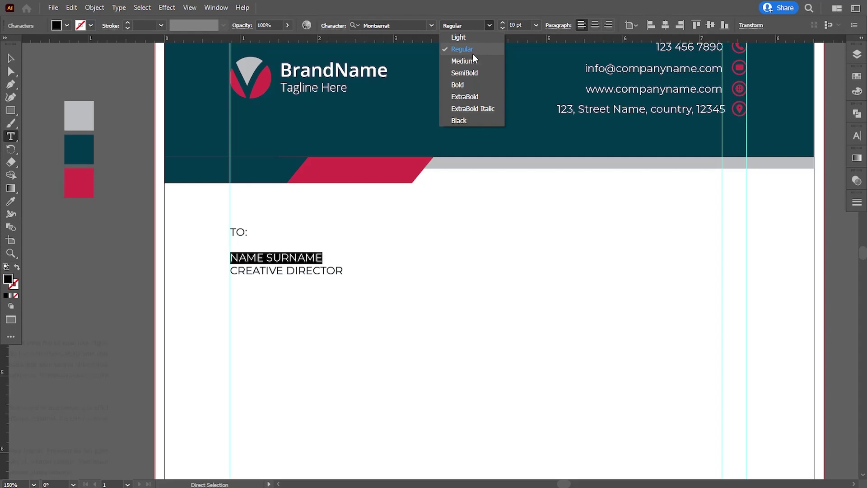
{"action": "left_click", "coordinate": [462, 60]}
{"action": "left_click", "coordinate": [489, 26]}
{"action": "left_click", "coordinate": [469, 73]}
{"action": "left_click", "coordinate": [516, 25]}
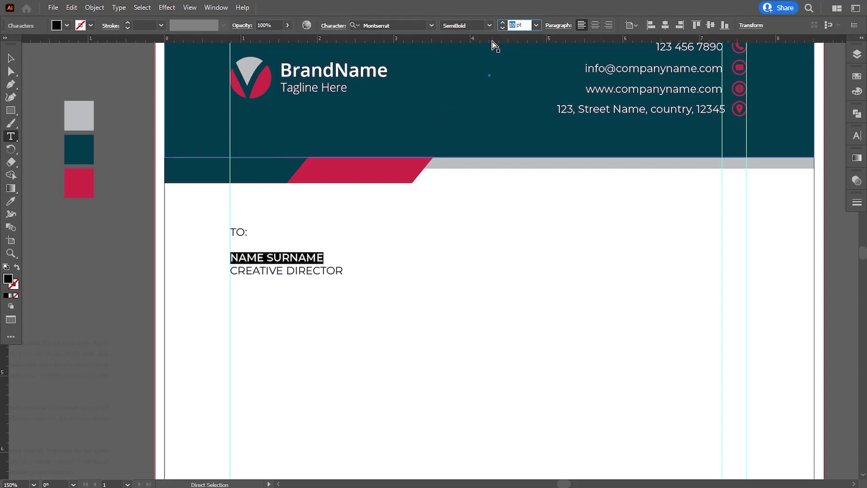
{"action": "type", "text": "12"}
{"action": "key", "text": "Return"}
{"action": "left_click", "coordinate": [276, 289], "text": "ctrl"}
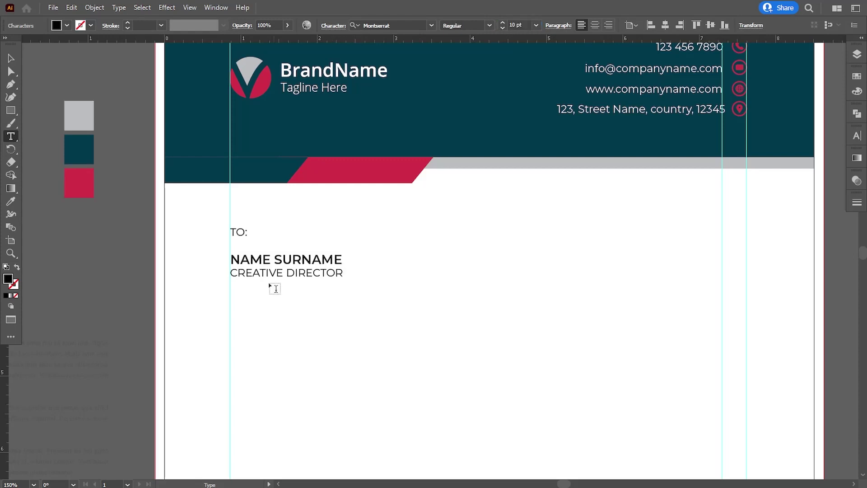
Set the CREATIVE DIRECTOR line to 7 pt
{"action": "left_click_drag", "start_coordinate": [232, 274], "coordinate": [481, 268]}
{"action": "left_click", "coordinate": [515, 25]}
{"action": "type", "text": "7"}
{"action": "key", "text": "Return"}
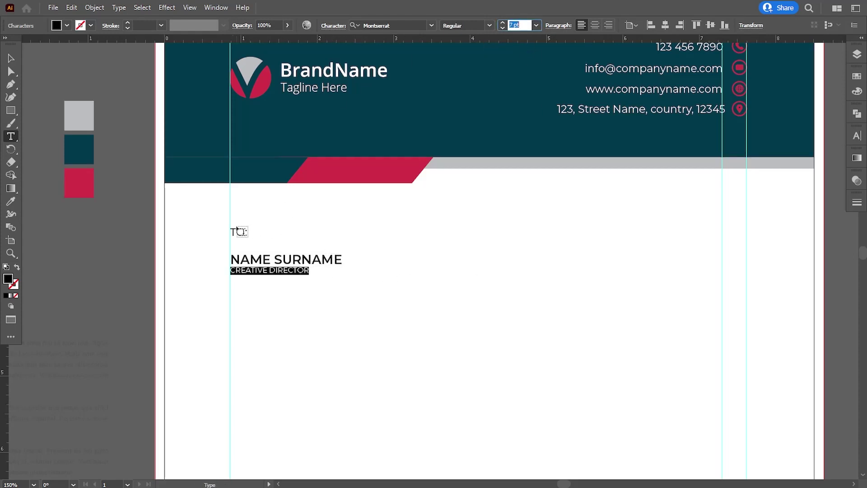
{"action": "key", "text": "Escape"}
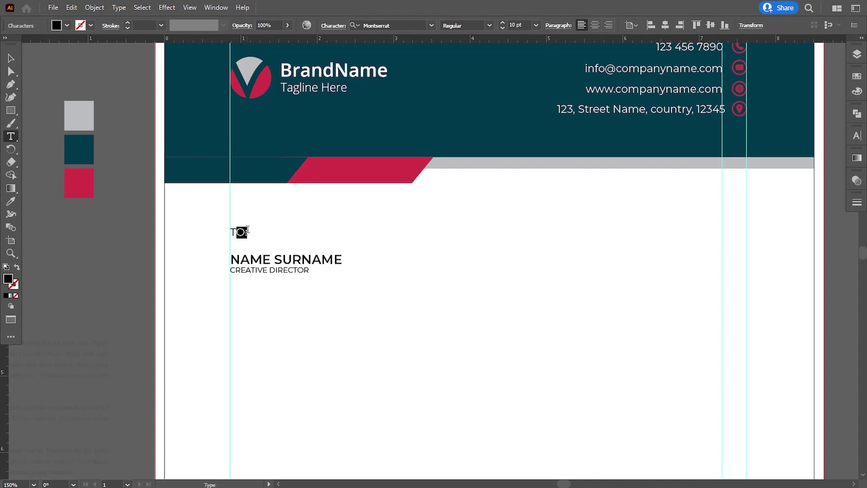
Make TO: Medium weight at 11 pt
{"action": "left_click_drag", "start_coordinate": [247, 233], "coordinate": [230, 232]}
{"action": "left_click", "coordinate": [489, 26]}
{"action": "left_click", "coordinate": [465, 61]}
{"action": "left_click", "coordinate": [515, 26]}
{"action": "key", "text": "Up"}
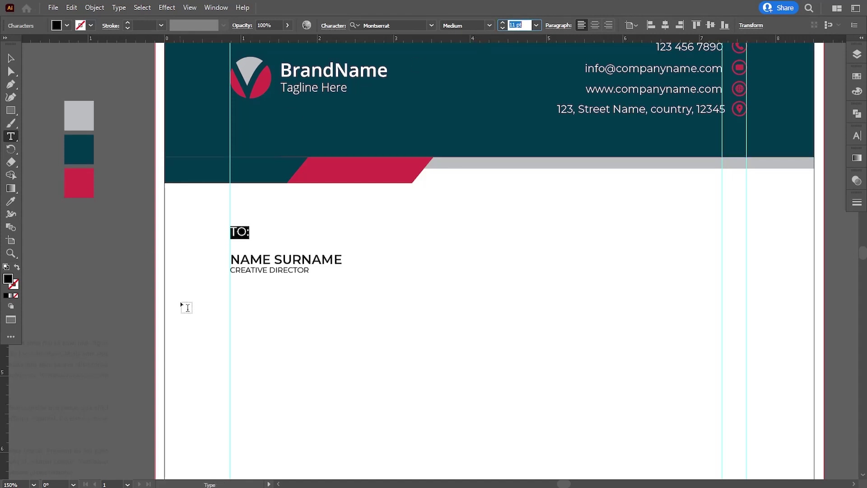
{"action": "key", "text": "Escape"}
{"action": "left_click", "coordinate": [261, 296]}
Fill the whole recipient text block with dark grey
{"action": "scroll", "coordinate": [267, 315], "scroll_direction": "down", "scroll_amount": 1}
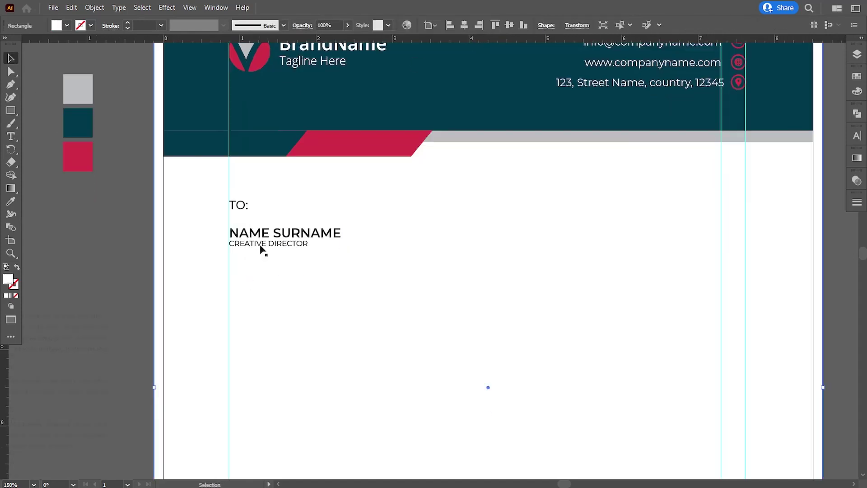
{"action": "left_click", "coordinate": [262, 246]}
{"action": "double_click", "coordinate": [9, 280]}
{"action": "type", "text": "595a5c"}
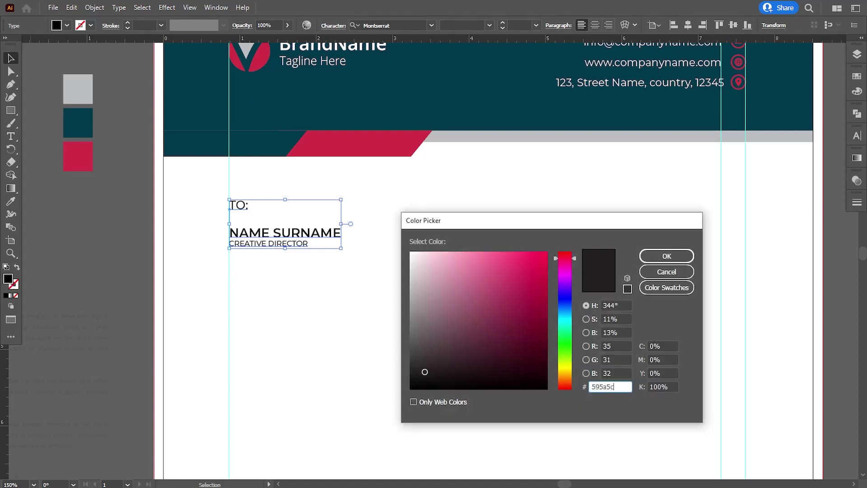
{"action": "key", "text": "Return"}
{"action": "left_click", "coordinate": [360, 242]}
{"action": "scroll", "coordinate": [360, 242], "scroll_direction": "up", "scroll_amount": 2}
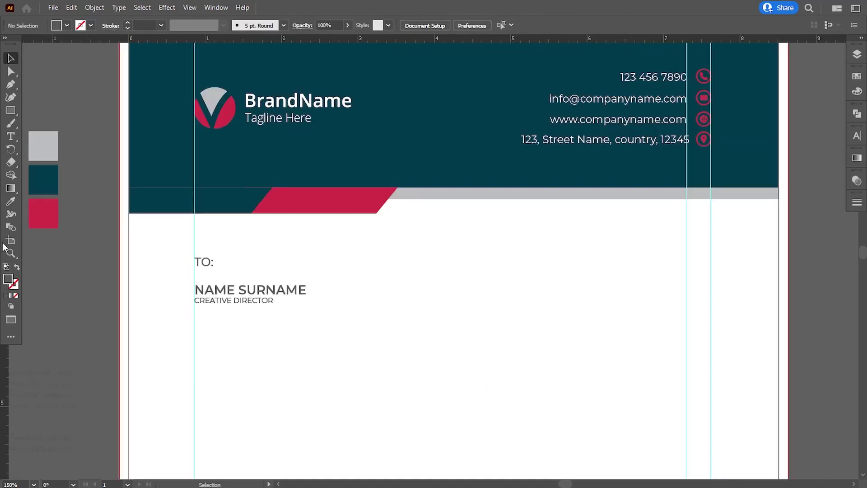
Type the phone, e-mail and address contact lines below the job title
{"action": "key", "text": "t"}
{"action": "scroll", "coordinate": [236, 339], "scroll_direction": "down", "scroll_amount": 2}
{"action": "left_click", "coordinate": [204, 271]}
{"action": "type", "text": "P: +11 123 456 7890"}
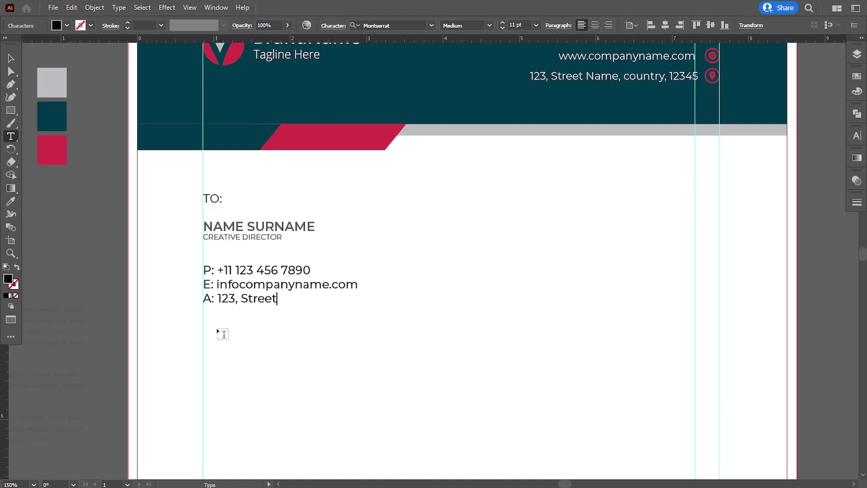
{"action": "type", "text": "Name, Country, 12345"}
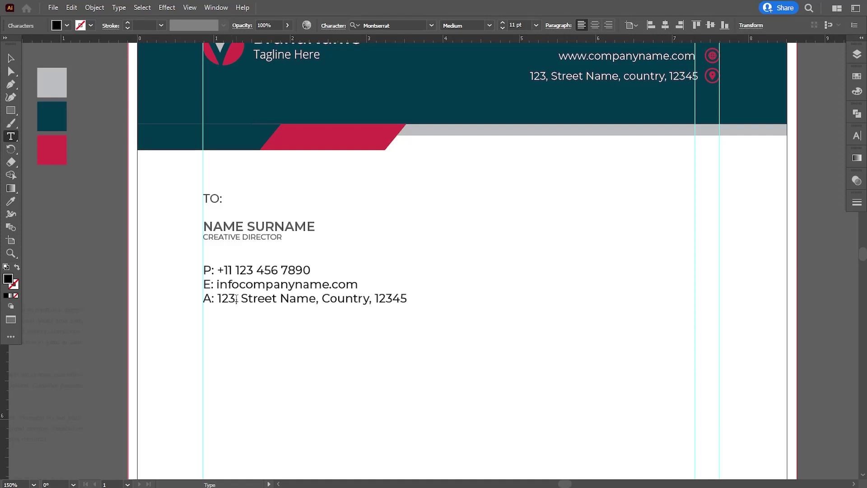
{"action": "type", "text": ","}
Set the three contact lines to 10 pt size with 14 pt leading
{"action": "mouse_move", "coordinate": [206, 269]}
{"action": "left_mouse_down"}
{"action": "mouse_move", "coordinate": [286, 301]}
{"action": "mouse_move", "coordinate": [389, 298]}
{"action": "left_mouse_up"}
{"action": "left_click", "coordinate": [517, 25]}
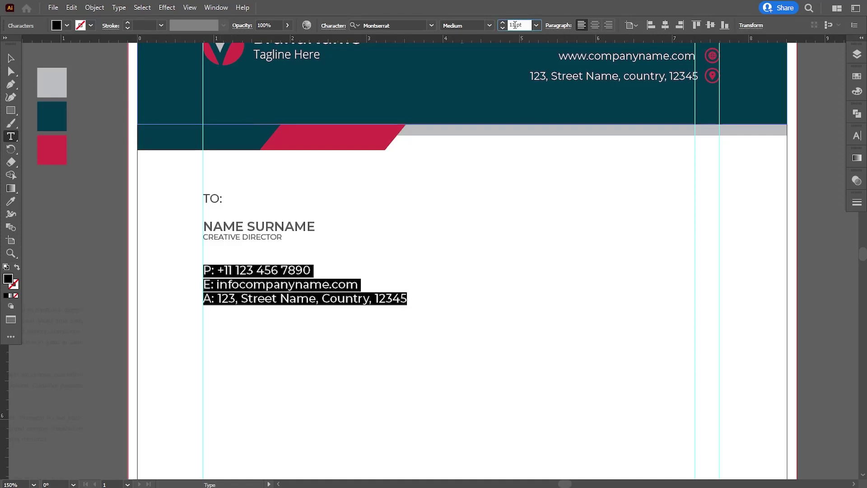
{"action": "type", "text": "10"}
{"action": "key", "text": "Return"}
{"action": "left_click", "coordinate": [333, 25]}
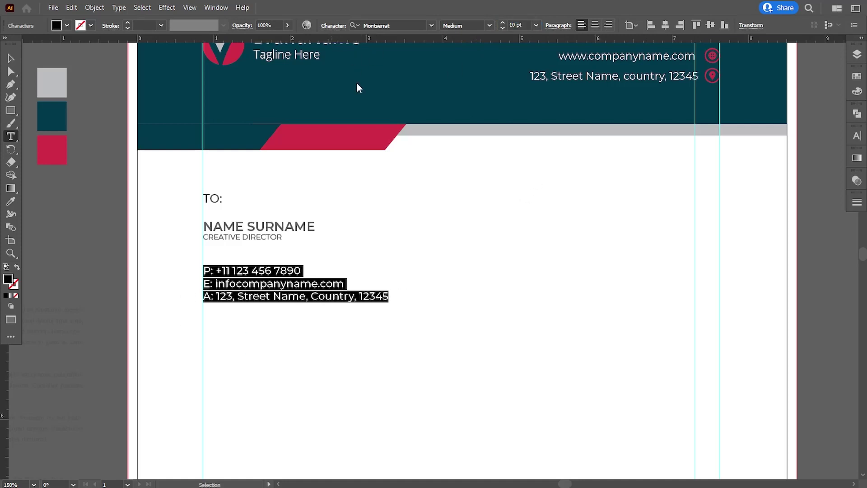
{"action": "left_click", "coordinate": [303, 73]}
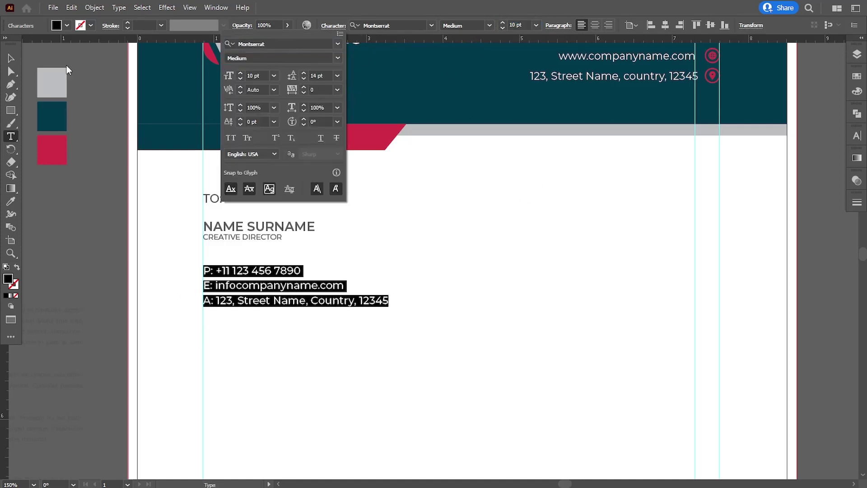
Fill the contact lines grey and set their font weight to Regular
{"action": "double_click", "coordinate": [12, 280]}
{"action": "type", "text": "595A"}
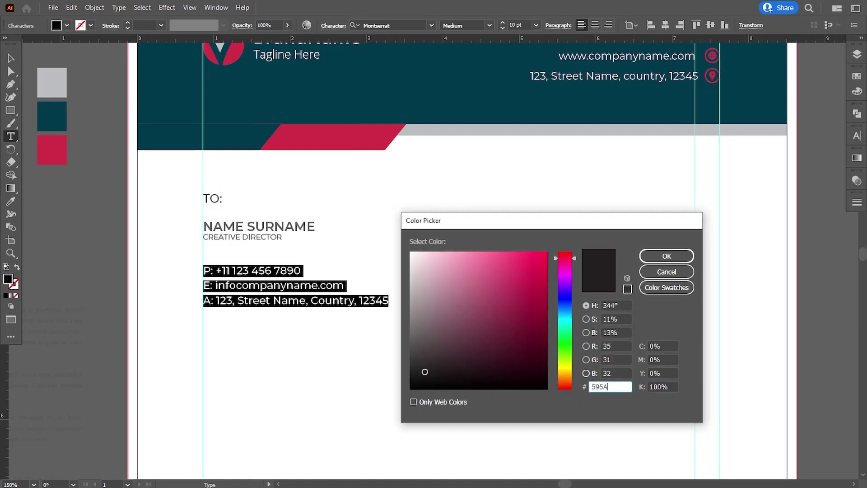
{"action": "left_click", "coordinate": [666, 256]}
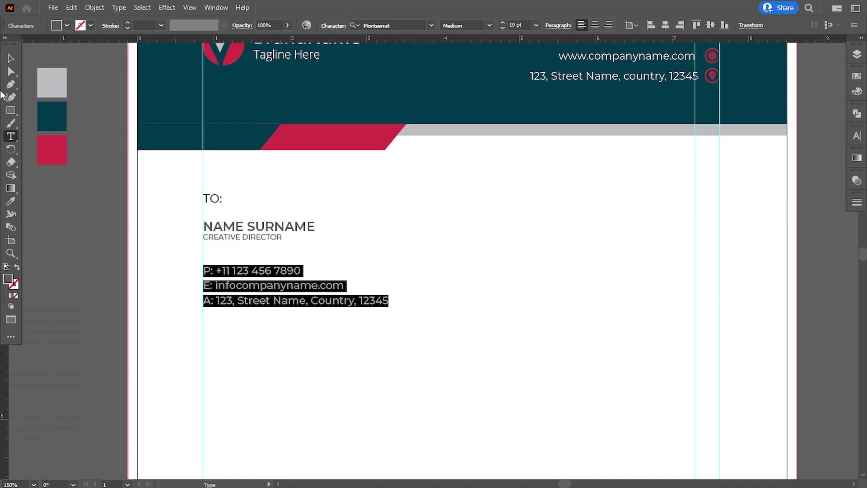
{"action": "key", "text": "Escape"}
{"action": "left_click", "coordinate": [356, 364]}
{"action": "left_click", "coordinate": [294, 300]}
{"action": "left_click", "coordinate": [489, 26]}
{"action": "left_click", "coordinate": [471, 50]}
{"action": "left_click", "coordinate": [193, 300]}
{"action": "scroll", "coordinate": [358, 287], "scroll_direction": "down", "scroll_amount": 2}
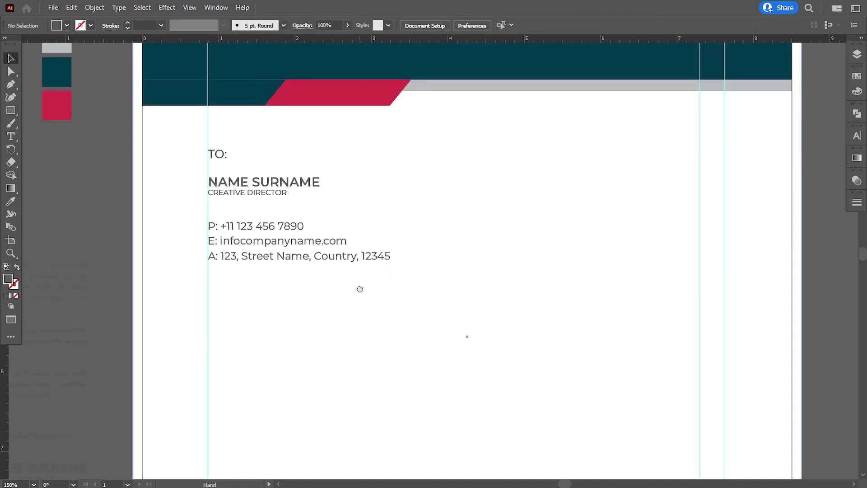
Bring the lorem ipsum body text onto the page, aligned to the left margin guide
{"action": "scroll", "coordinate": [358, 304], "scroll_direction": "down", "scroll_amount": 1}
{"action": "scroll", "coordinate": [355, 295], "scroll_direction": "down", "scroll_amount": 1}
{"action": "scroll", "coordinate": [356, 295], "scroll_direction": "down", "scroll_amount": 2}
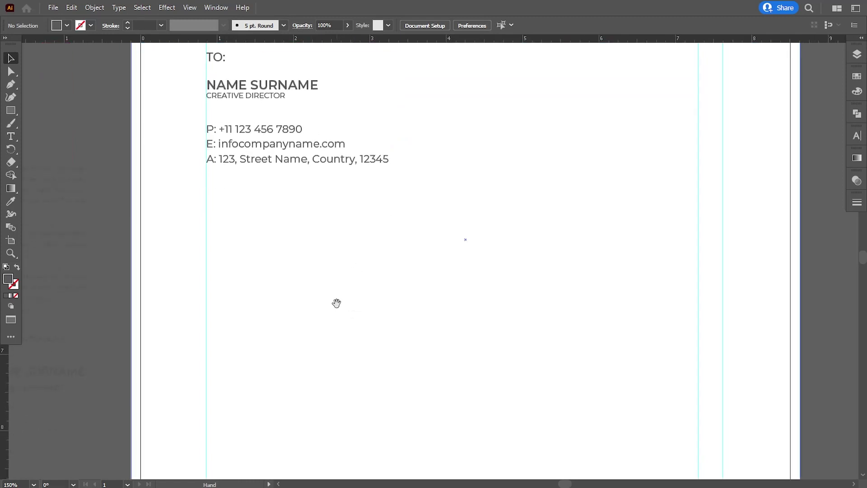
{"action": "mouse_move", "coordinate": [67, 210]}
{"action": "left_mouse_down"}
{"action": "mouse_move", "coordinate": [83, 225]}
{"action": "mouse_move", "coordinate": [294, 265]}
{"action": "mouse_move", "coordinate": [480, 263]}
{"action": "left_mouse_up"}
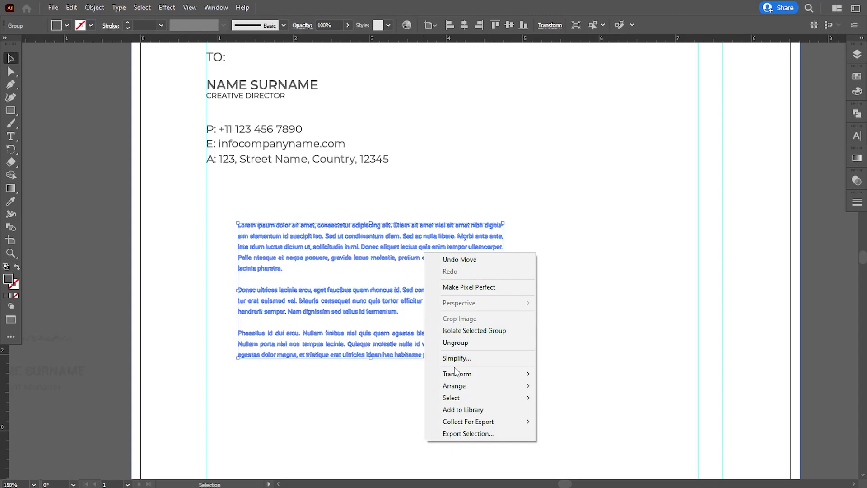
{"action": "left_click", "coordinate": [561, 382]}
{"action": "left_click_drag", "start_coordinate": [311, 241], "coordinate": [279, 211]}
Scale the body text to reach the right margin guide, then view at actual size
{"action": "left_click_drag", "start_coordinate": [473, 329], "coordinate": [707, 470]}
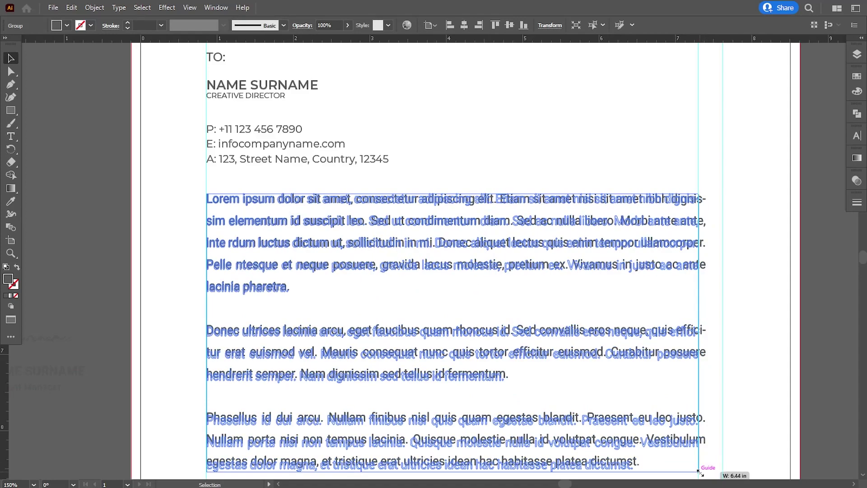
{"action": "key", "text": "ctrl+z"}
{"action": "left_click_drag", "start_coordinate": [437, 283], "coordinate": [667, 447]}
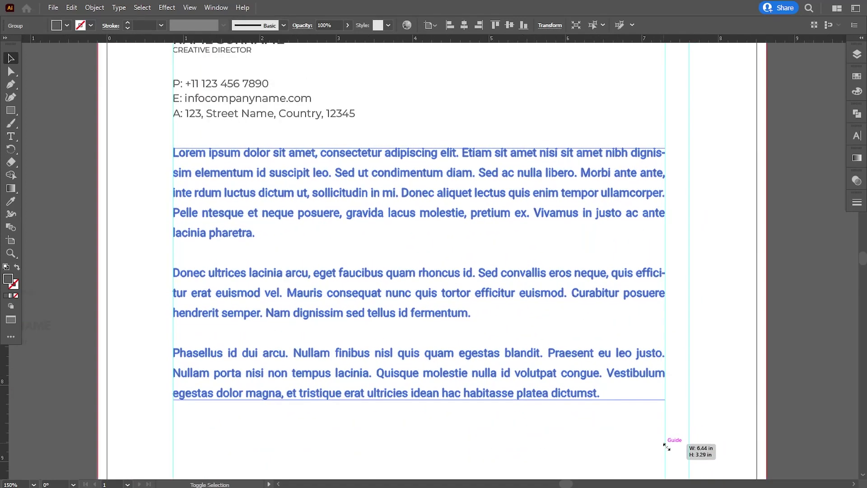
{"action": "left_click", "coordinate": [784, 304]}
{"action": "key", "text": "ctrl+minus"}
{"action": "key", "text": "ctrl+minus"}
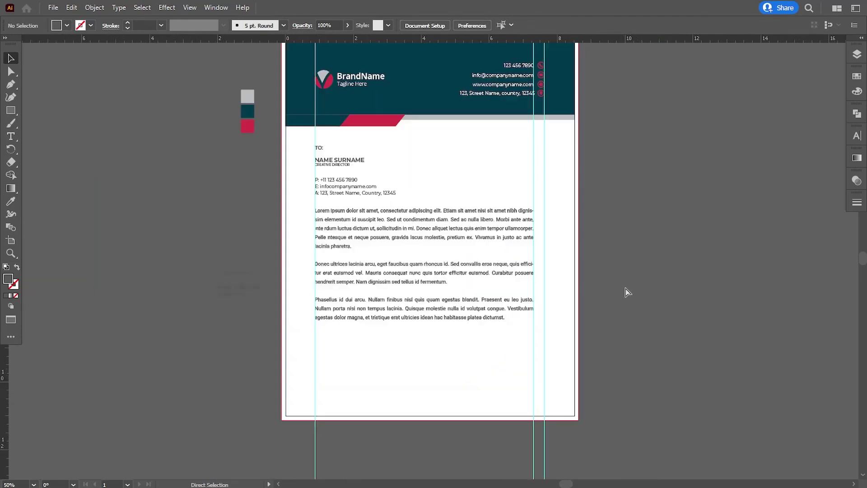
{"action": "left_click_drag", "start_coordinate": [557, 295], "coordinate": [511, 321]}
{"action": "key", "text": "ctrl+plus"}
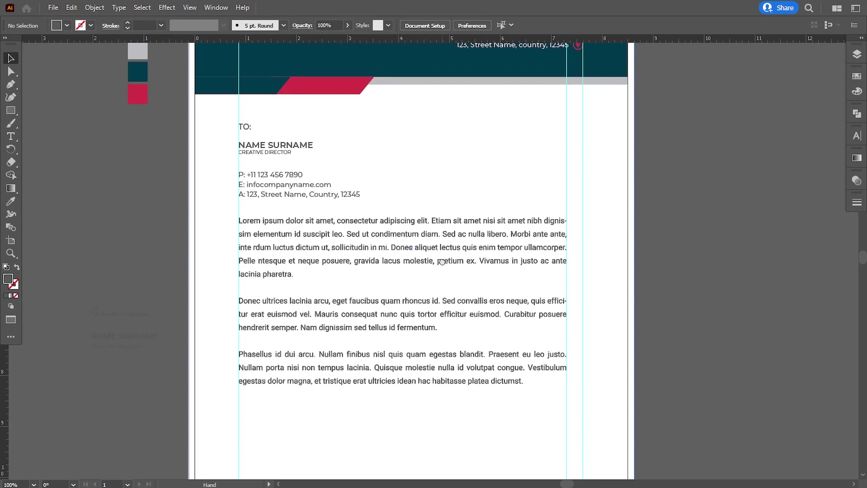
Set the three header contact lines to Medium weight
{"action": "scroll", "coordinate": [441, 261], "scroll_direction": "up", "scroll_amount": 3}
{"action": "left_click", "coordinate": [485, 105]}
{"action": "left_click", "coordinate": [501, 90], "text": "shift"}
{"action": "left_click", "coordinate": [546, 62], "text": "shift"}
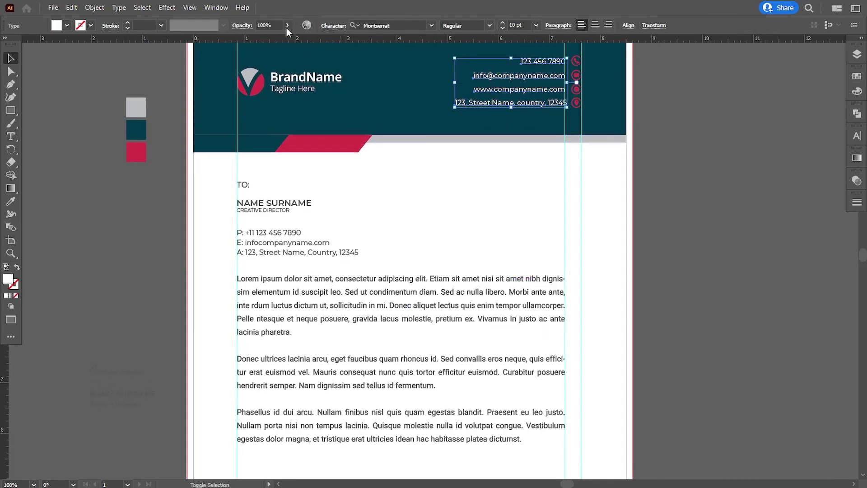
{"action": "left_click", "coordinate": [490, 26]}
{"action": "left_click", "coordinate": [466, 62]}
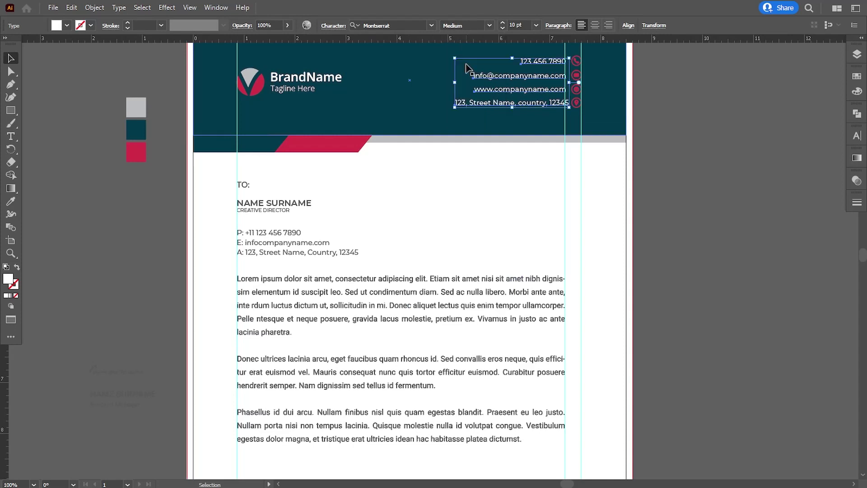
{"action": "left_click", "coordinate": [663, 191]}
Make the recipient's phone, e-mail and address lines Medium weight at 10 pt
{"action": "left_click", "coordinate": [310, 232]}
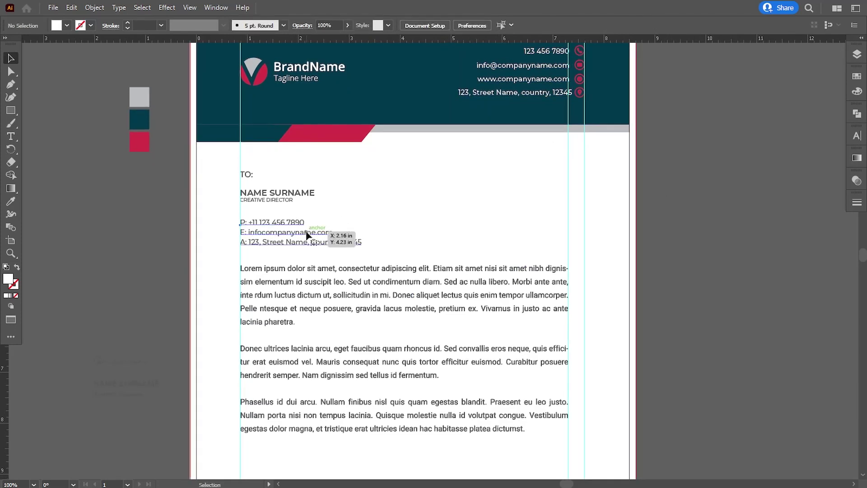
{"action": "left_click", "coordinate": [490, 26]}
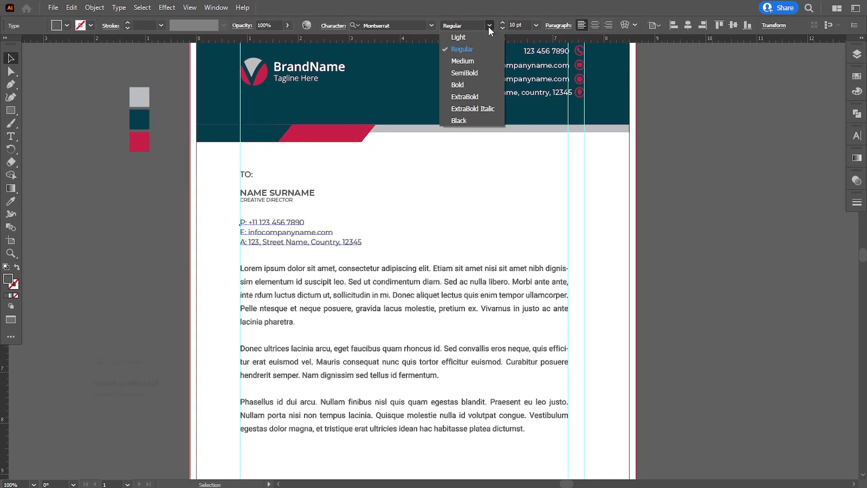
{"action": "left_click", "coordinate": [469, 62]}
{"action": "type", "text": "10"}
{"action": "key", "text": "Return"}
Increase the header contact lines' text size and adjust their horizontal position
{"action": "left_click", "coordinate": [538, 92]}
{"action": "left_click", "coordinate": [522, 83], "text": "shift"}
{"action": "left_click", "coordinate": [528, 65], "text": "shift"}
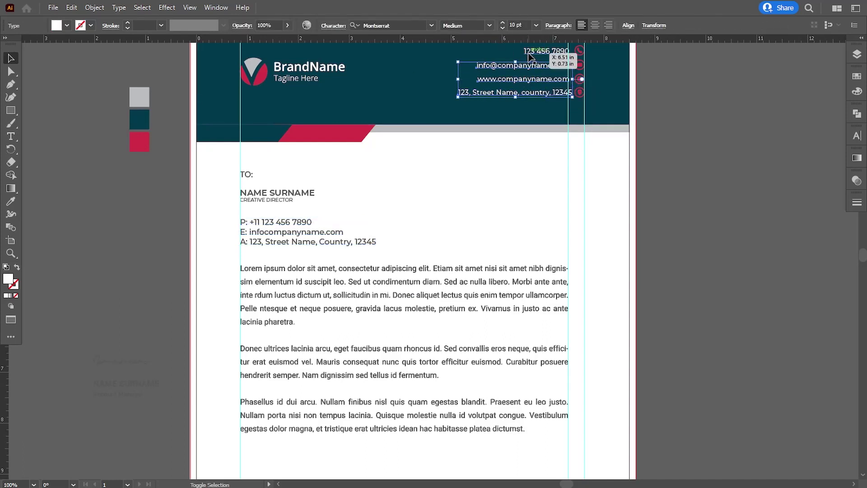
{"action": "key", "text": "Return"}
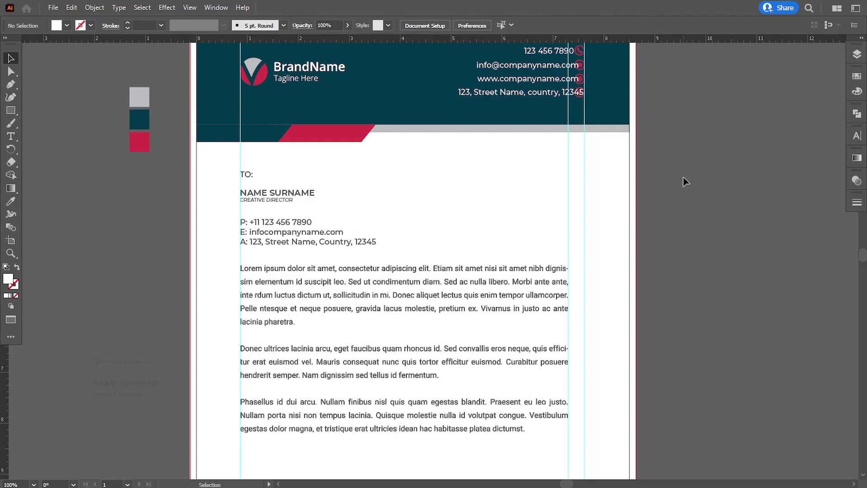
{"action": "left_click", "coordinate": [519, 93]}
{"action": "left_click", "coordinate": [519, 66], "text": "shift"}
{"action": "key", "text": "Left"}
{"action": "key", "text": "Left"}
{"action": "key", "text": "Left"}
{"action": "key", "text": "Left"}
{"action": "key", "text": "Left"}
{"action": "key", "text": "Left"}
{"action": "key", "text": "Left"}
{"action": "key", "text": "Left"}
{"action": "key", "text": "Left"}
{"action": "key", "text": "ctrl+z"}
{"action": "key", "text": "ctrl+z"}
{"action": "key", "text": "ctrl+z"}
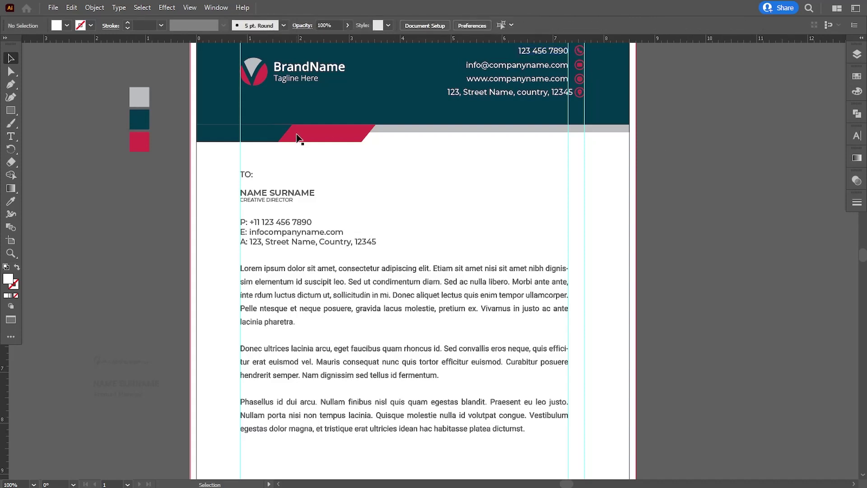
Enlarge the BrandName logo group slightly and nudge it up
{"action": "left_click", "coordinate": [316, 79]}
{"action": "left_click_drag", "start_coordinate": [348, 88], "coordinate": [353, 88]}
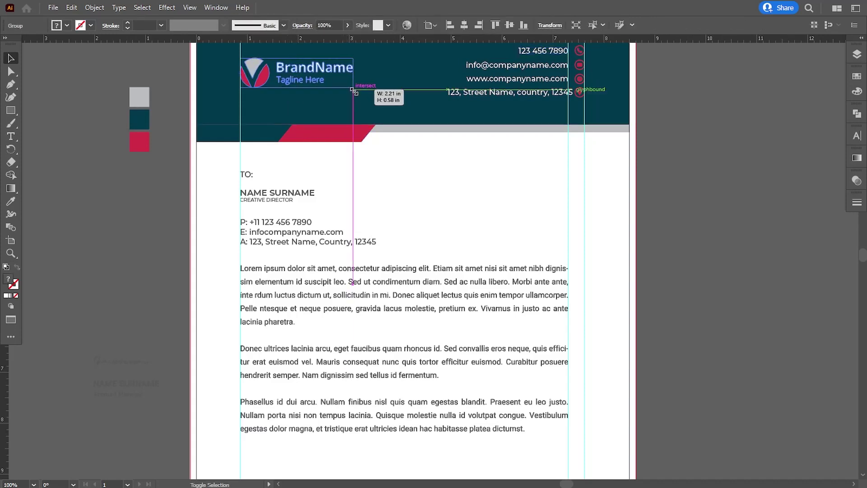
{"action": "scroll", "coordinate": [408, 171], "scroll_direction": "up", "scroll_amount": 3}
{"action": "key", "text": "Up"}
{"action": "key", "text": "Up"}
{"action": "key", "text": "Up"}
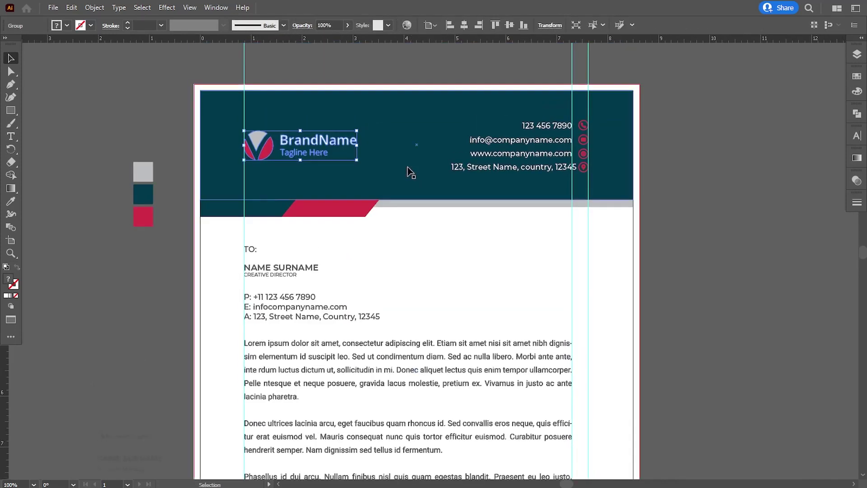
{"action": "left_click", "coordinate": [528, 255]}
Select the body paragraphs further down the page
{"action": "scroll", "coordinate": [367, 285], "scroll_direction": "down", "scroll_amount": 1}
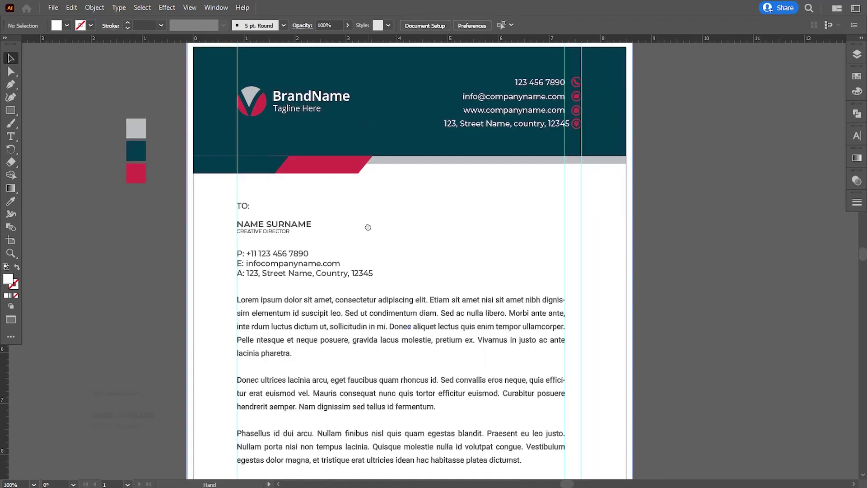
{"action": "scroll", "coordinate": [360, 285], "scroll_direction": "down", "scroll_amount": 1}
{"action": "scroll", "coordinate": [340, 283], "scroll_direction": "down", "scroll_amount": 1}
{"action": "scroll", "coordinate": [318, 282], "scroll_direction": "down", "scroll_amount": 1}
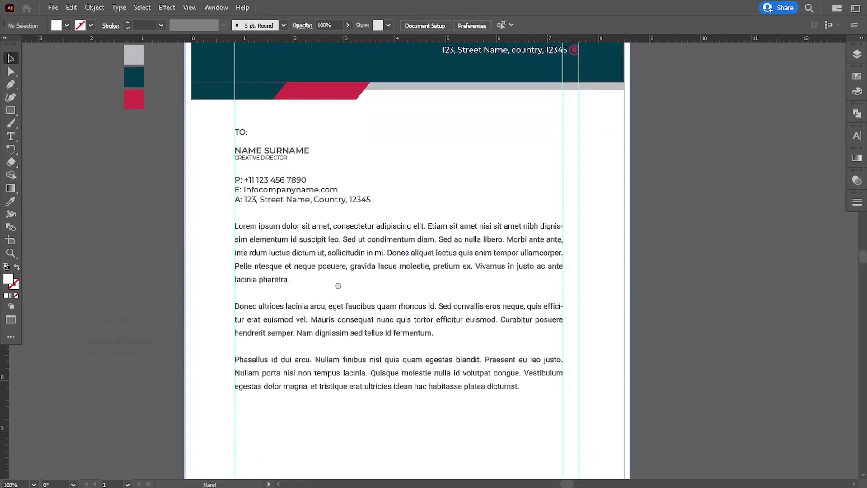
{"action": "scroll", "coordinate": [393, 289], "scroll_direction": "down", "scroll_amount": 1}
{"action": "left_click", "coordinate": [298, 245]}
Nudge the body paragraphs down and make NAME SURNAME bold
{"action": "key", "text": "Down"}
{"action": "key", "text": "Down"}
{"action": "key", "text": "Down"}
{"action": "left_click", "coordinate": [737, 329]}
{"action": "left_click", "coordinate": [271, 115]}
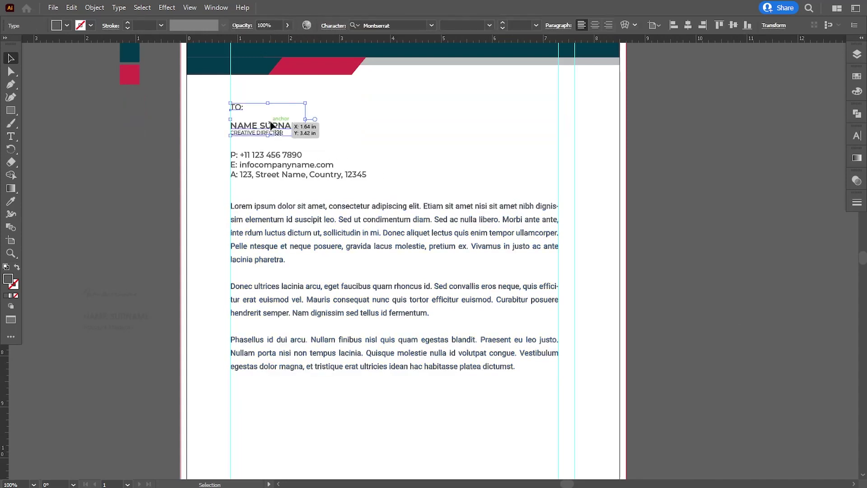
{"action": "double_click", "coordinate": [259, 125]}
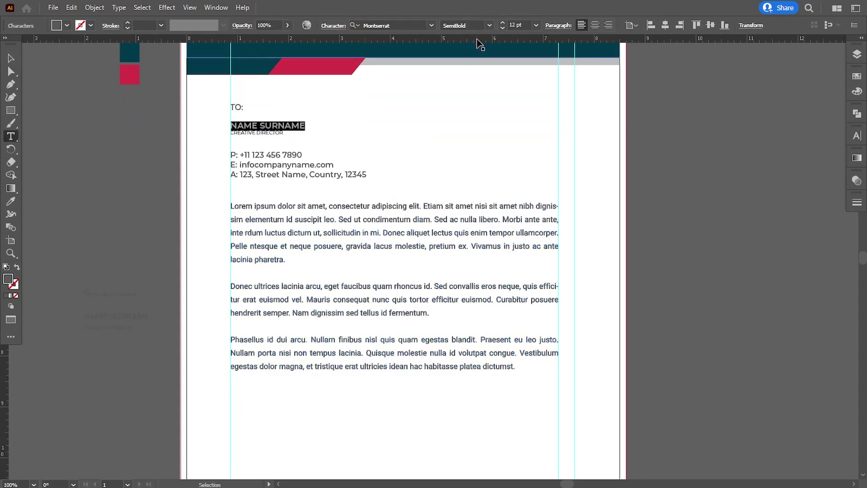
{"action": "left_click", "coordinate": [489, 26]}
{"action": "left_click", "coordinate": [456, 85]}
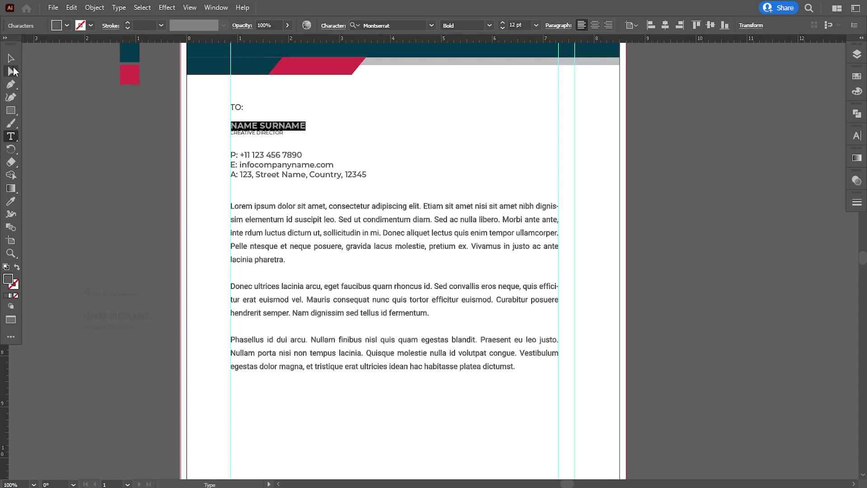
{"action": "left_click", "coordinate": [489, 25]}
{"action": "left_click", "coordinate": [468, 71]}
{"action": "key", "text": "Escape"}
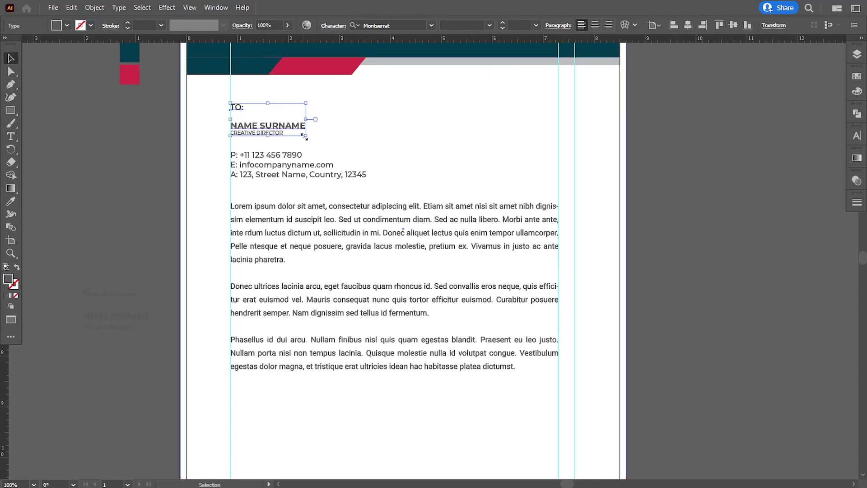
Enlarge the TO block slightly and move the contact lines and body paragraphs lower
{"action": "left_click_drag", "start_coordinate": [305, 137], "coordinate": [313, 138]}
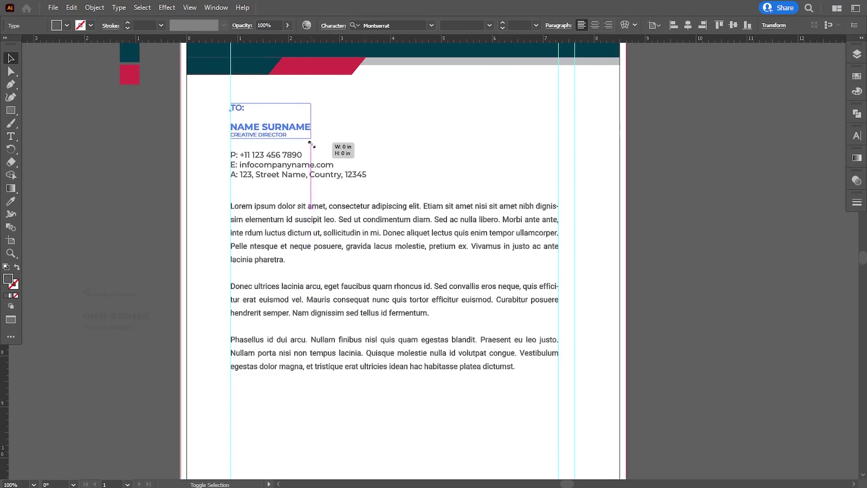
{"action": "left_click", "coordinate": [289, 207], "text": "shift"}
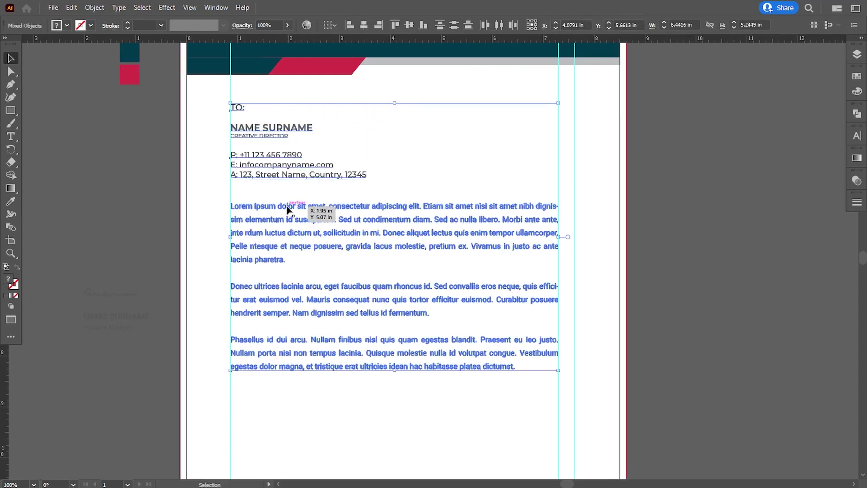
{"action": "left_click", "coordinate": [659, 251]}
{"action": "left_click", "coordinate": [360, 177]}
{"action": "left_click", "coordinate": [360, 206], "text": "shift"}
{"action": "key", "text": "Down"}
{"action": "key", "text": "Down"}
{"action": "key", "text": "Down"}
{"action": "key", "text": "Down"}
{"action": "key", "text": "Down"}
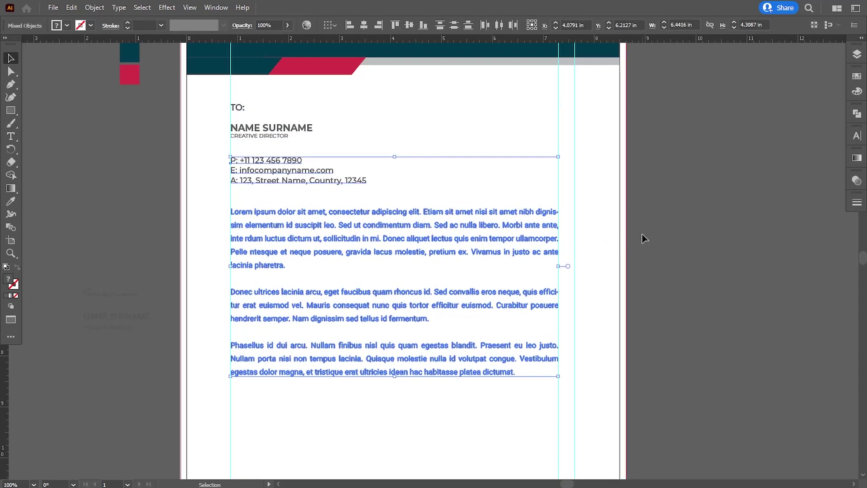
{"action": "key", "text": "Down"}
{"action": "key", "text": "Down"}
{"action": "key", "text": "Down"}
{"action": "key", "text": "Down"}
{"action": "key", "text": "Down"}
{"action": "key", "text": "Down"}
{"action": "left_click", "coordinate": [641, 238]}
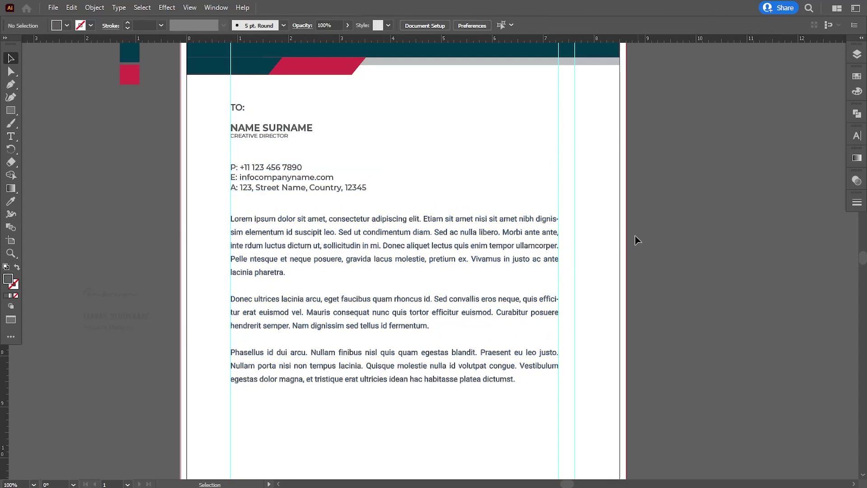
Move the script signature, NAME SURNAME and Account Manager group below the body paragraphs at the left margin
{"action": "left_click_drag", "start_coordinate": [591, 356], "coordinate": [564, 235]}
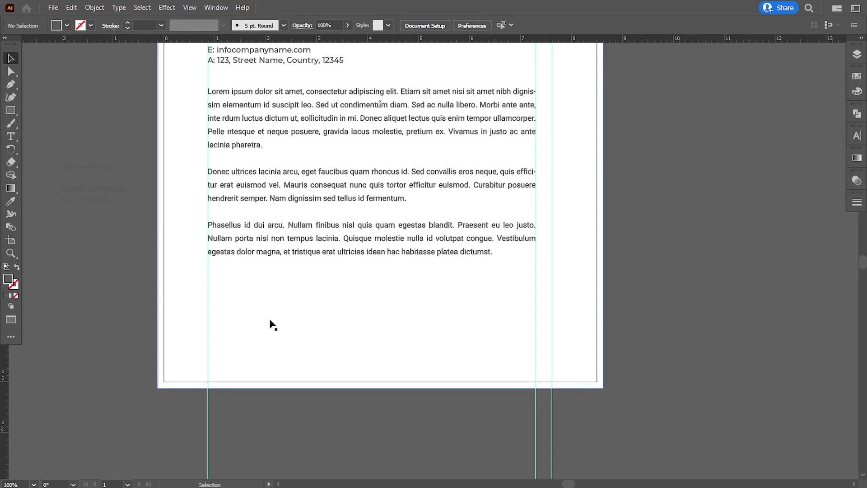
{"action": "left_click", "coordinate": [107, 198]}
{"action": "left_click_drag", "start_coordinate": [107, 197], "coordinate": [263, 311]}
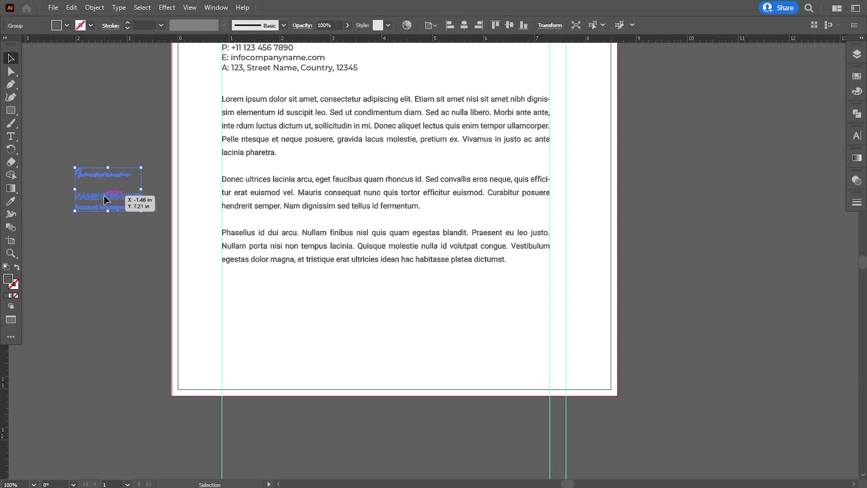
{"action": "right_click", "coordinate": [263, 311]}
{"action": "left_click_drag", "start_coordinate": [262, 313], "coordinate": [252, 316]}
{"action": "key", "text": "shift+Down"}
{"action": "key", "text": "shift+Down"}
{"action": "key", "text": "Down"}
{"action": "key", "text": "Down"}
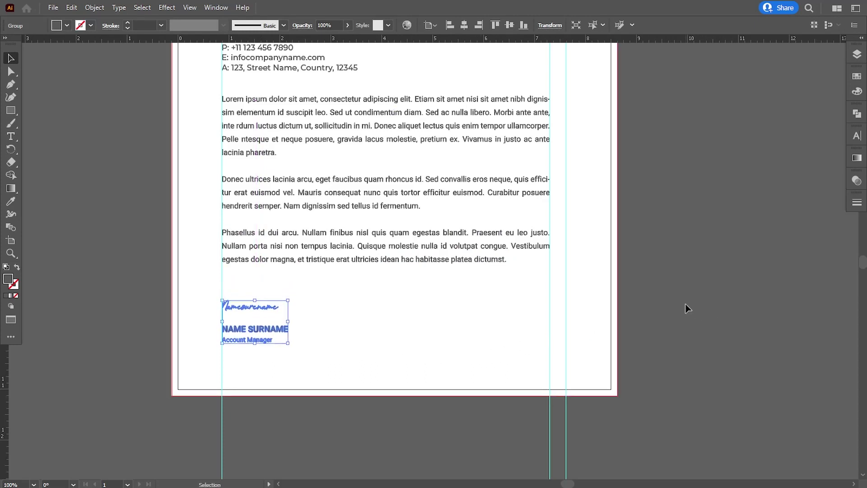
{"action": "left_click_drag", "start_coordinate": [323, 254], "coordinate": [331, 377]}
{"action": "key", "text": "ctrl+minus"}
{"action": "left_click_drag", "start_coordinate": [456, 286], "coordinate": [336, 377]}
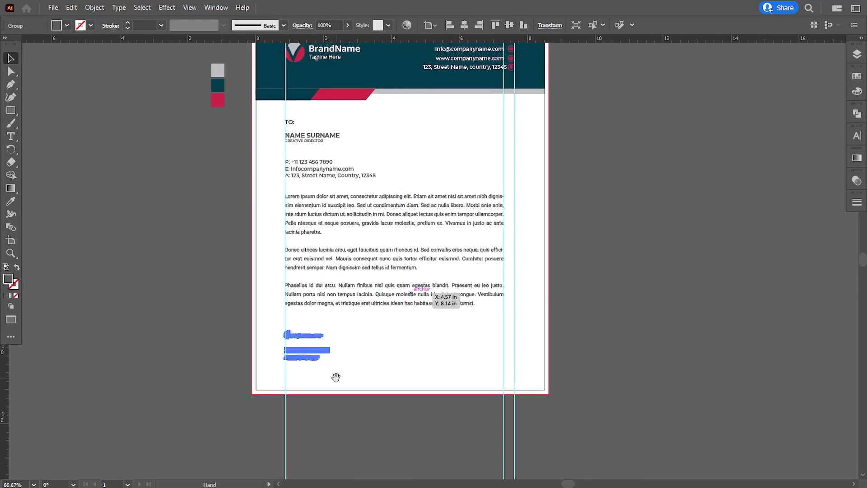
Scale the recipient text and body paragraphs up together to fill the page width
{"action": "left_click", "coordinate": [324, 305], "text": "shift"}
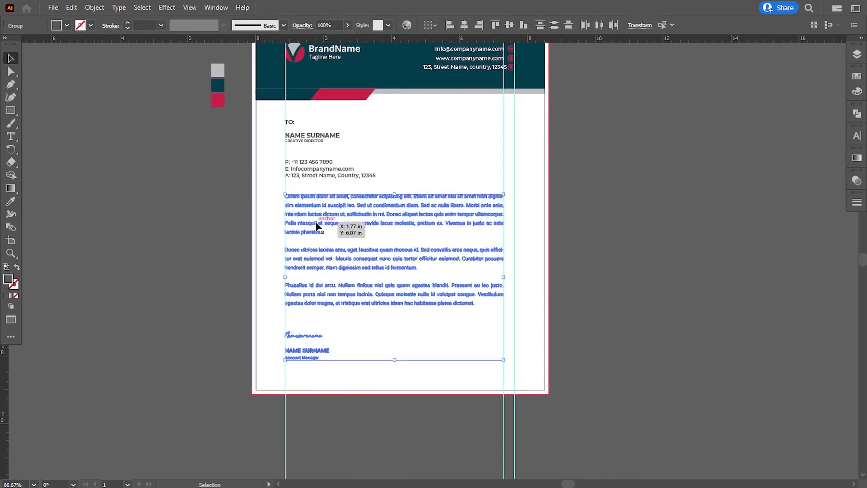
{"action": "scroll", "coordinate": [317, 226], "scroll_direction": "up", "scroll_amount": 1}
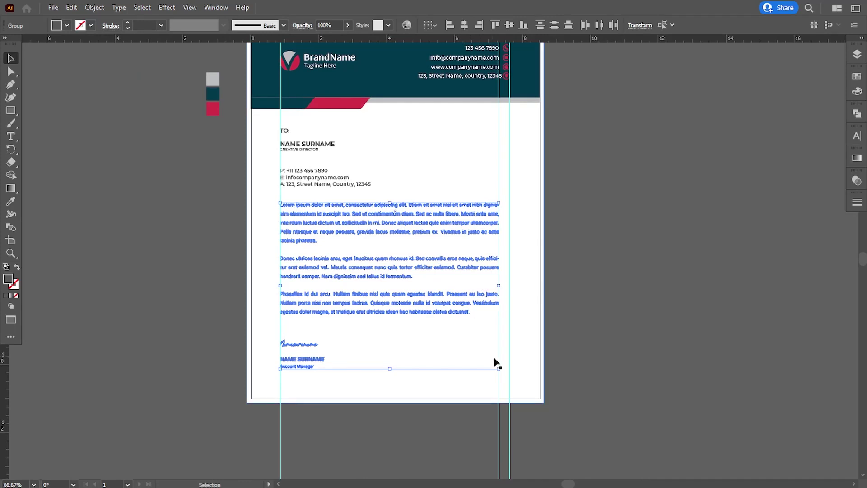
{"action": "left_click", "coordinate": [308, 144], "text": "shift"}
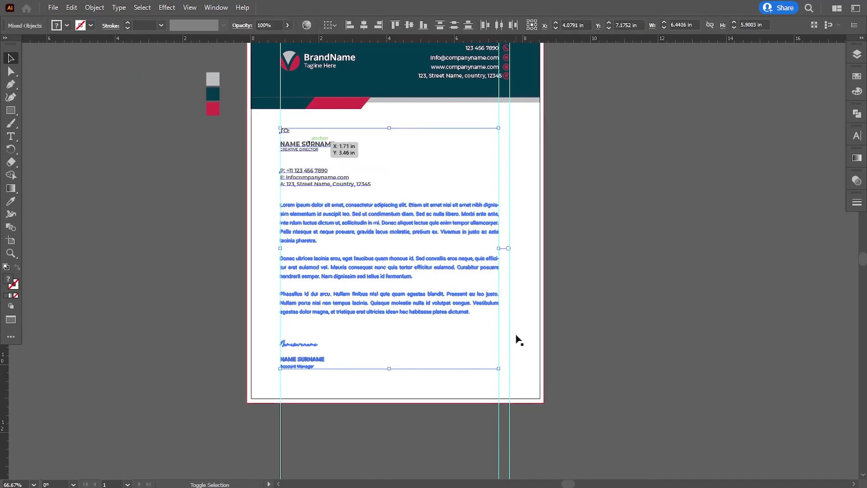
{"action": "left_click_drag", "start_coordinate": [498, 368], "coordinate": [517, 385]}
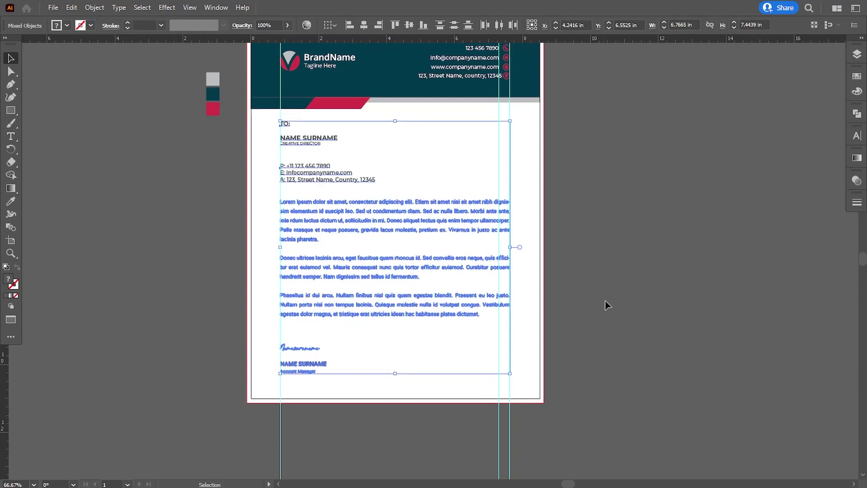
{"action": "left_click", "coordinate": [616, 290]}
Nudge the contact lines, body paragraphs and signature block upward to tighten spacing
{"action": "left_click", "coordinate": [361, 234]}
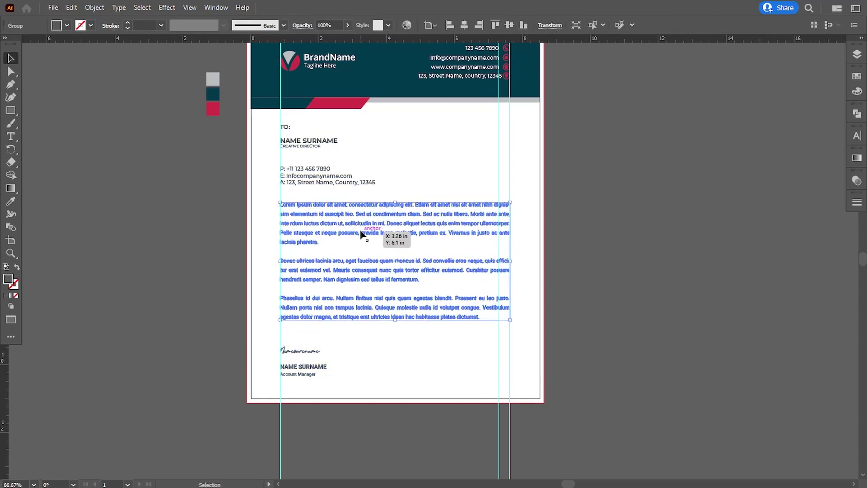
{"action": "left_click_drag", "start_coordinate": [361, 234], "coordinate": [360, 232]}
{"action": "left_click", "coordinate": [317, 183]}
{"action": "key", "text": "Up"}
{"action": "key", "text": "Up"}
{"action": "key", "text": "Up"}
{"action": "key", "text": "Up"}
{"action": "left_click", "coordinate": [342, 210]}
{"action": "key", "text": "Up"}
{"action": "key", "text": "Up"}
{"action": "key", "text": "Up"}
{"action": "key", "text": "Up"}
{"action": "left_click", "coordinate": [300, 351]}
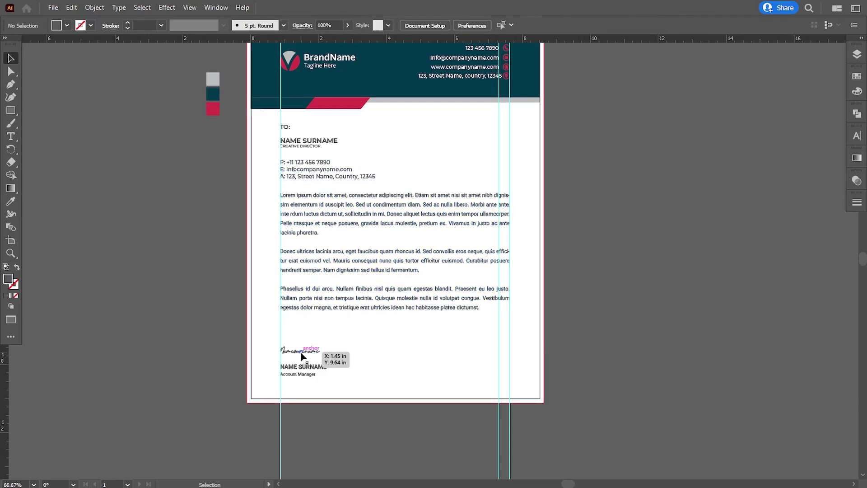
{"action": "key", "text": "Up"}
{"action": "key", "text": "Up"}
{"action": "key", "text": "Up"}
{"action": "key", "text": "Up"}
{"action": "key", "text": "Up"}
{"action": "key", "text": "Up"}
{"action": "key", "text": "Up"}
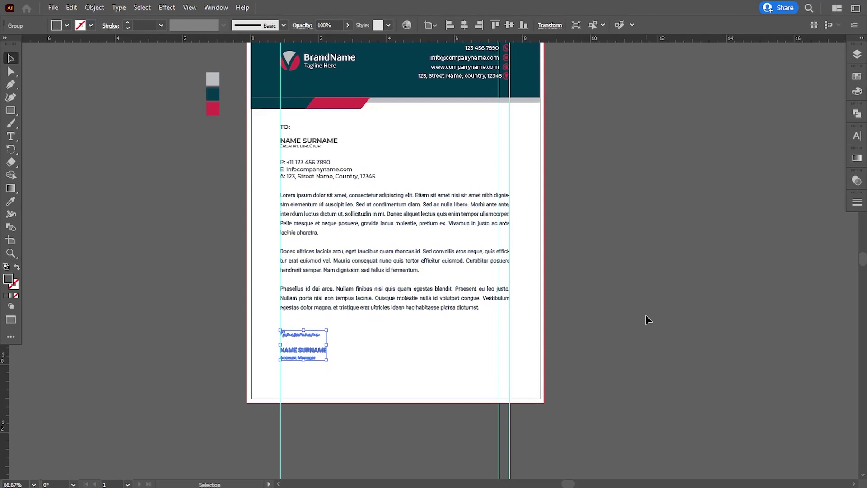
{"action": "left_click", "coordinate": [648, 319]}
{"action": "scroll", "coordinate": [468, 188], "scroll_direction": "up", "scroll_amount": 2}
{"action": "left_click", "coordinate": [319, 150]}
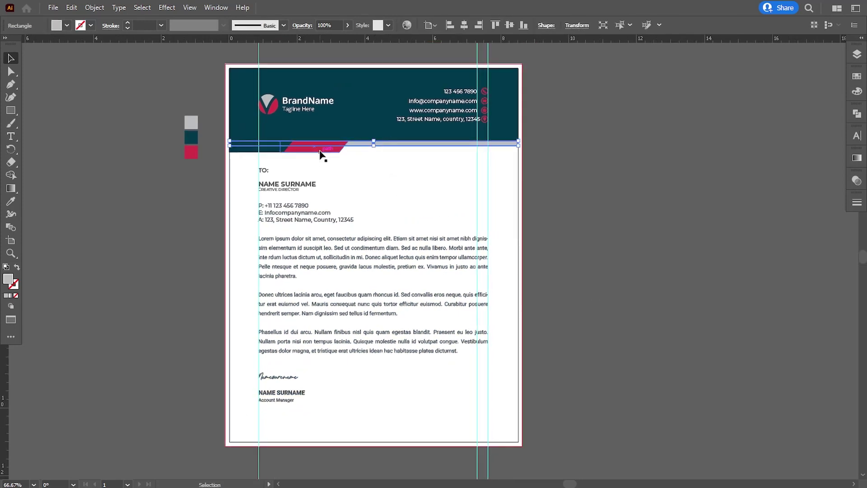
Copy the grey, red and teal header strip to the page bottom and flip it 180°
{"action": "left_click_drag", "start_coordinate": [265, 156], "coordinate": [330, 373]}
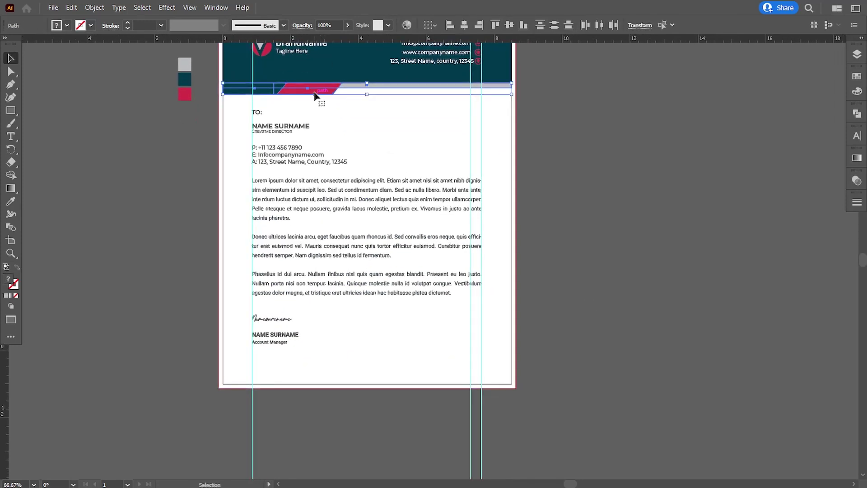
{"action": "left_click_drag", "start_coordinate": [330, 374], "coordinate": [329, 375]}
{"action": "mouse_move", "coordinate": [523, 372]}
{"action": "left_mouse_down"}
{"action": "mouse_move", "coordinate": [470, 418]}
{"action": "mouse_move", "coordinate": [316, 392]}
{"action": "left_mouse_up"}
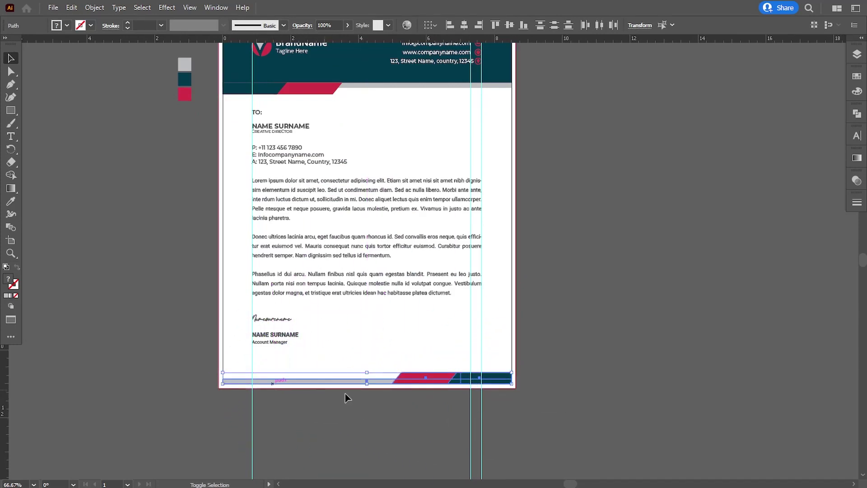
{"action": "left_click", "coordinate": [544, 377]}
{"action": "scroll", "coordinate": [544, 377], "scroll_direction": "down", "scroll_amount": 2}
{"action": "scroll", "coordinate": [606, 362], "scroll_direction": "up", "scroll_amount": 2}
Slide the teal footer piece right and square off its right edge
{"action": "mouse_move", "coordinate": [343, 288]}
{"action": "left_mouse_down"}
{"action": "mouse_move", "coordinate": [415, 287]}
{"action": "mouse_move", "coordinate": [399, 291]}
{"action": "left_mouse_up"}
{"action": "left_click", "coordinate": [395, 309]}
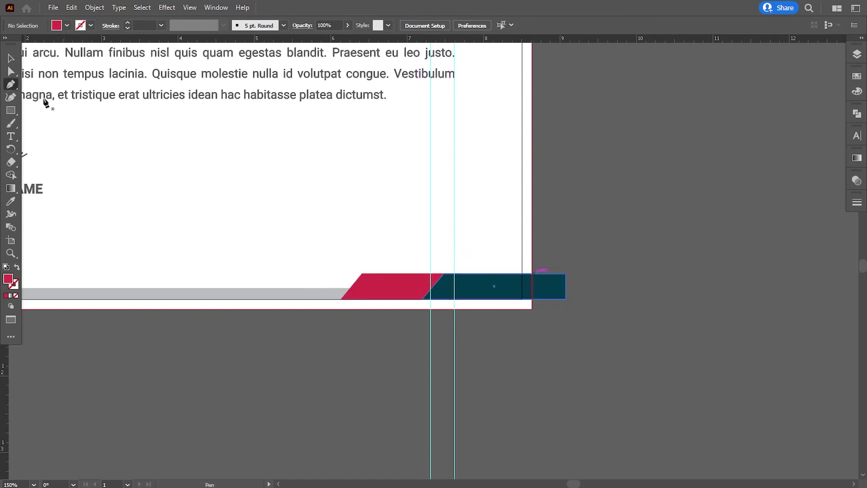
{"action": "left_click_drag", "start_coordinate": [565, 274], "coordinate": [524, 280]}
{"action": "left_click_drag", "start_coordinate": [565, 299], "coordinate": [525, 304]}
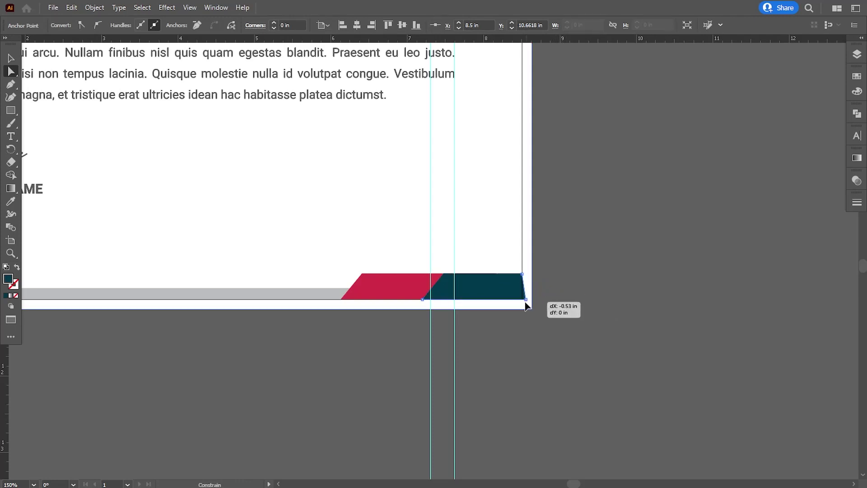
{"action": "left_click", "coordinate": [549, 340]}
{"action": "key", "text": "ctrl+minus"}
{"action": "key", "text": "ctrl+minus"}
{"action": "mouse_move", "coordinate": [320, 322]}
{"action": "left_mouse_down"}
{"action": "mouse_move", "coordinate": [343, 325]}
{"action": "mouse_move", "coordinate": [376, 401]}
{"action": "left_mouse_up"}
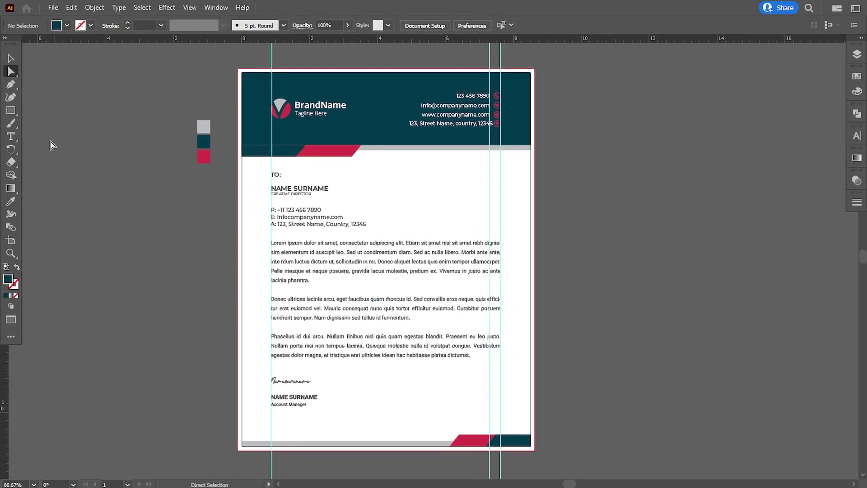
{"action": "key", "text": "t"}
{"action": "key", "text": "ctrl+plus"}
{"action": "left_click", "coordinate": [420, 154]}
{"action": "type", "text": "20June 2030"}
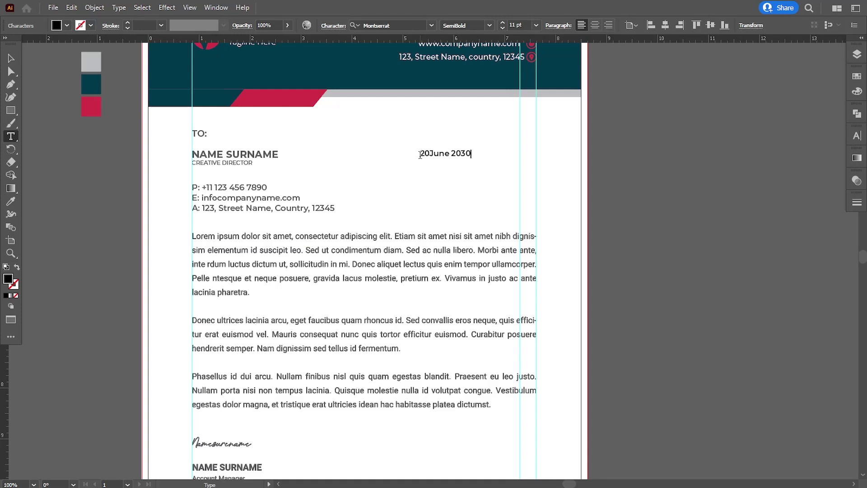
Place the date '20 June 2030' right of the recipient name, filled dark grey #595A5C
{"action": "left_click", "coordinate": [10, 59]}
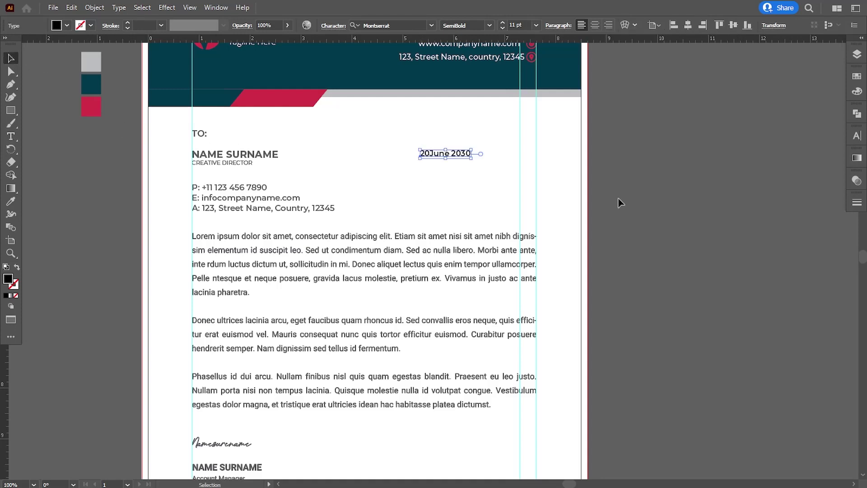
{"action": "left_click_drag", "start_coordinate": [460, 155], "coordinate": [509, 149]}
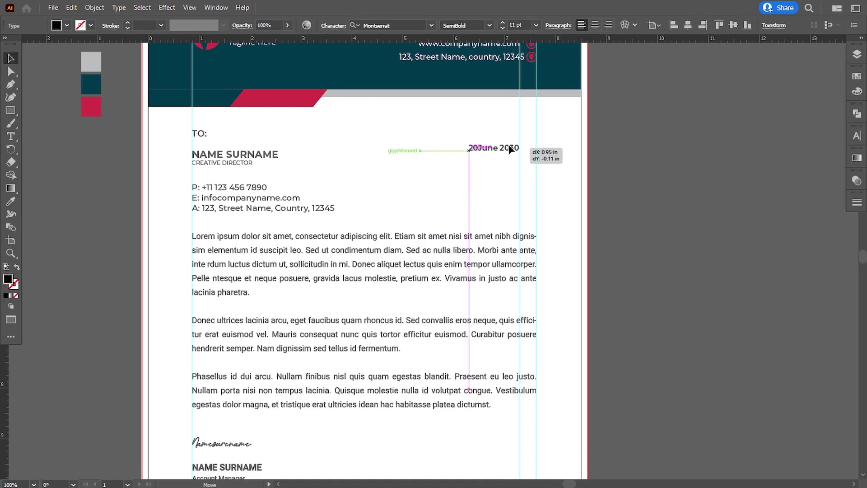
{"action": "left_click_drag", "start_coordinate": [509, 149], "coordinate": [509, 155]}
{"action": "key", "text": "t"}
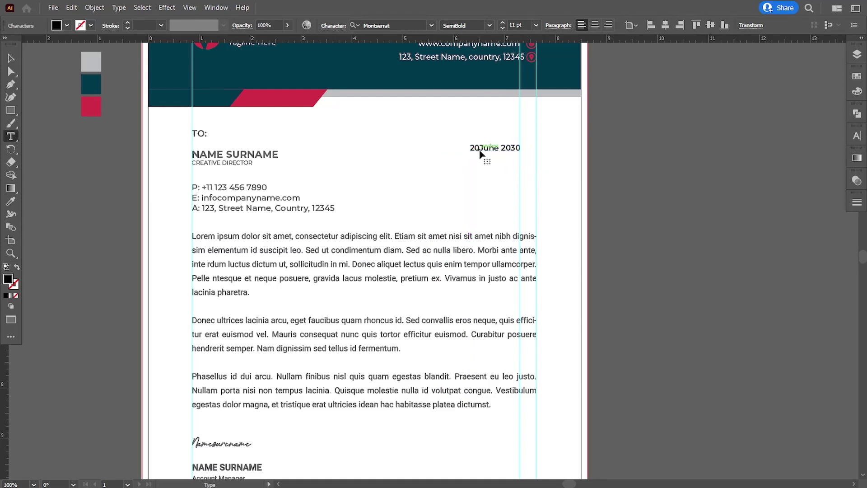
{"action": "key", "text": "Escape"}
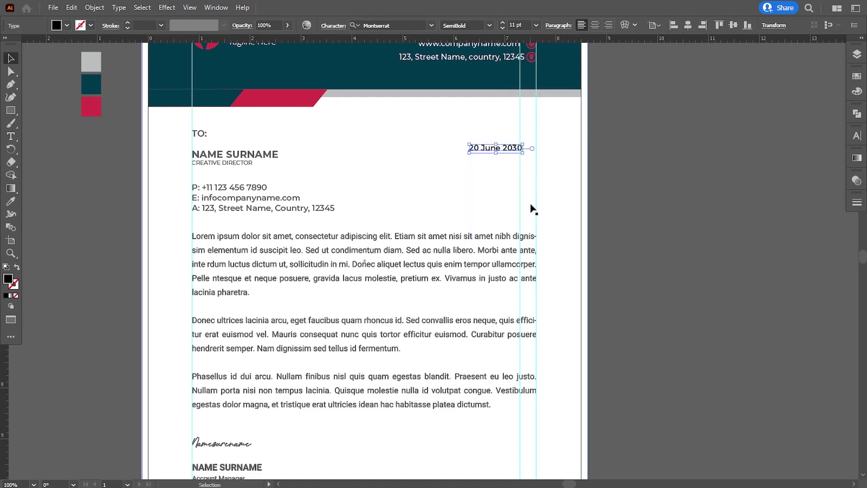
{"action": "double_click", "coordinate": [8, 279]}
{"action": "type", "text": "595A5c"}
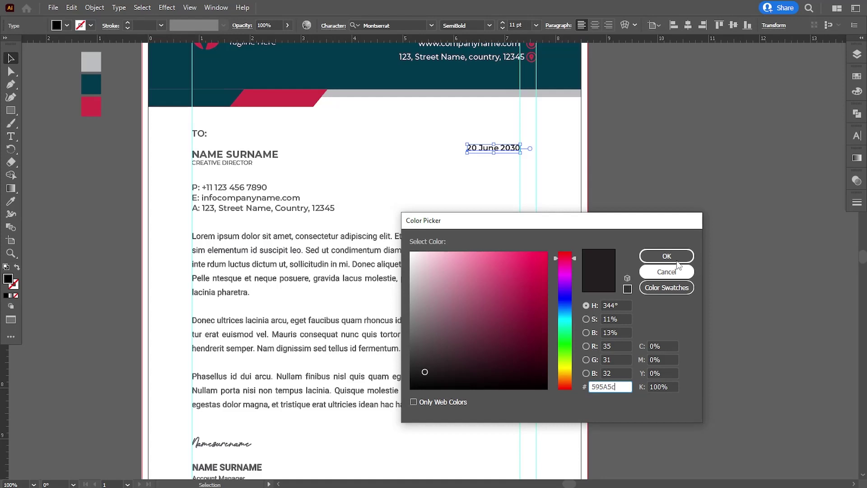
{"action": "left_click", "coordinate": [667, 256]}
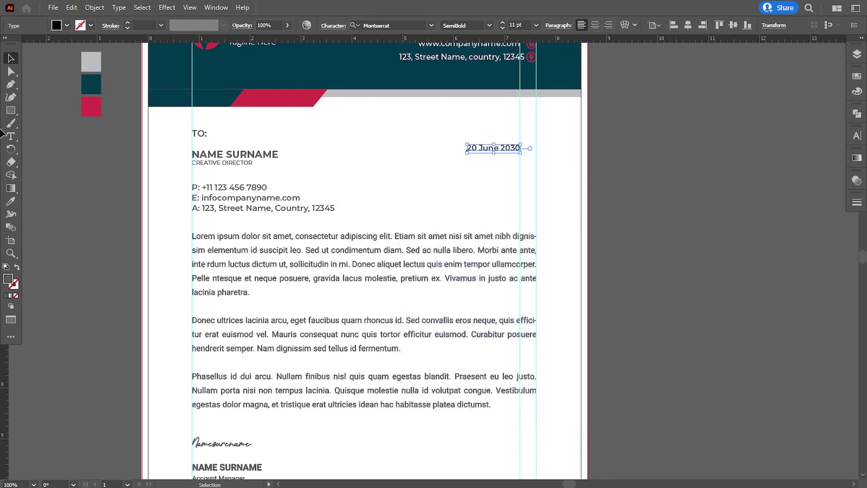
{"action": "left_click", "coordinate": [87, 220]}
{"action": "scroll", "coordinate": [90, 221], "scroll_direction": "down", "scroll_amount": 3}
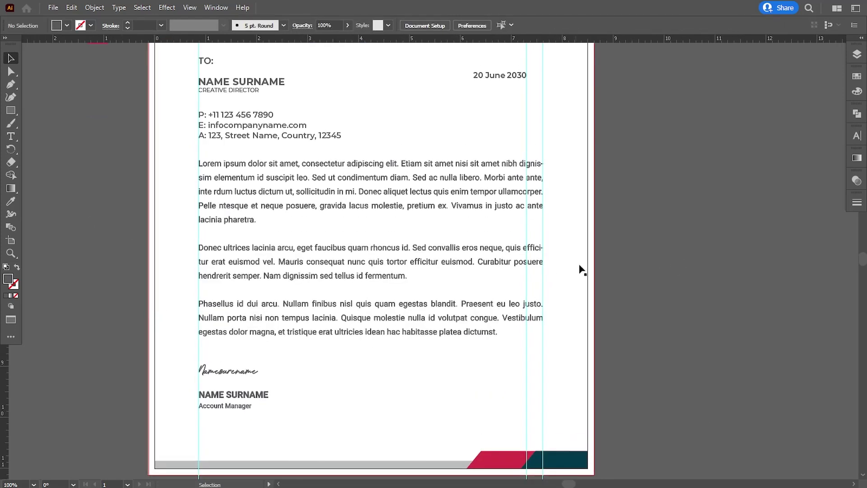
Delete the colour swatch squares sitting beside the page
{"action": "key", "text": "ctrl+minus"}
{"action": "left_click", "coordinate": [469, 141]}
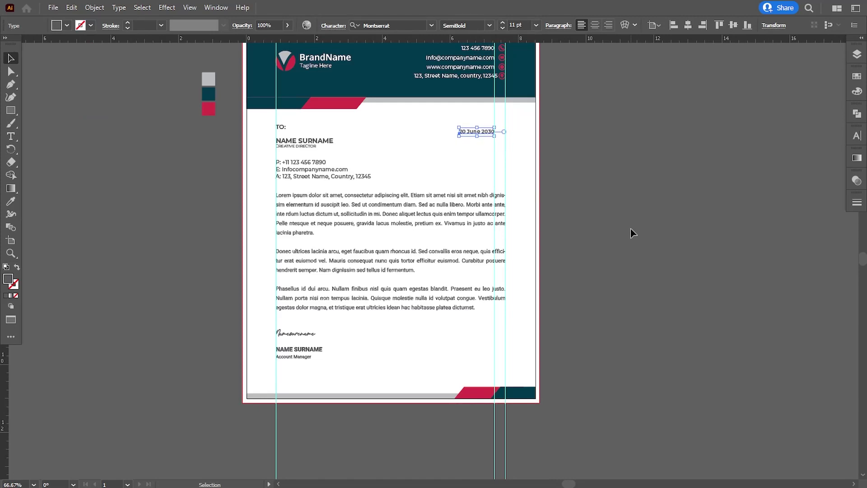
{"action": "left_click", "coordinate": [621, 232]}
{"action": "scroll", "coordinate": [407, 181], "scroll_direction": "up", "scroll_amount": 2}
{"action": "left_click_drag", "start_coordinate": [151, 124], "coordinate": [221, 223]}
{"action": "key", "text": "Delete"}
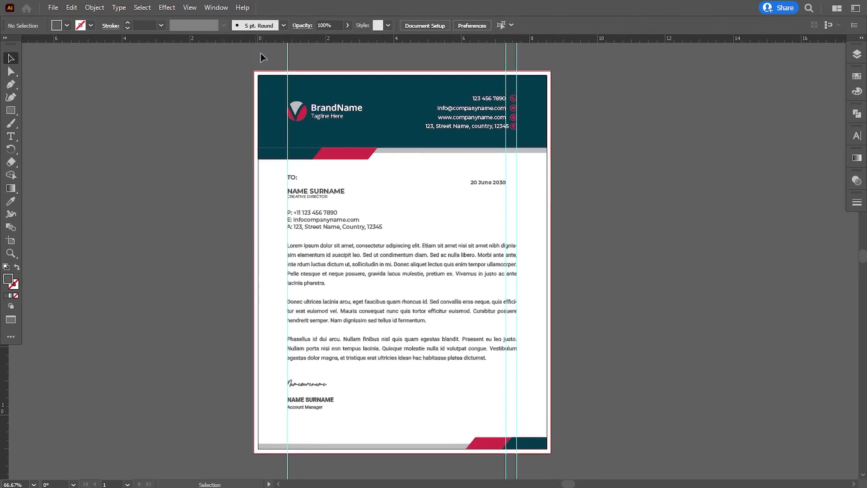
Hide the guides and the rulers
{"action": "key", "text": "ctrl+semicolon"}
{"action": "left_click", "coordinate": [184, 8]}
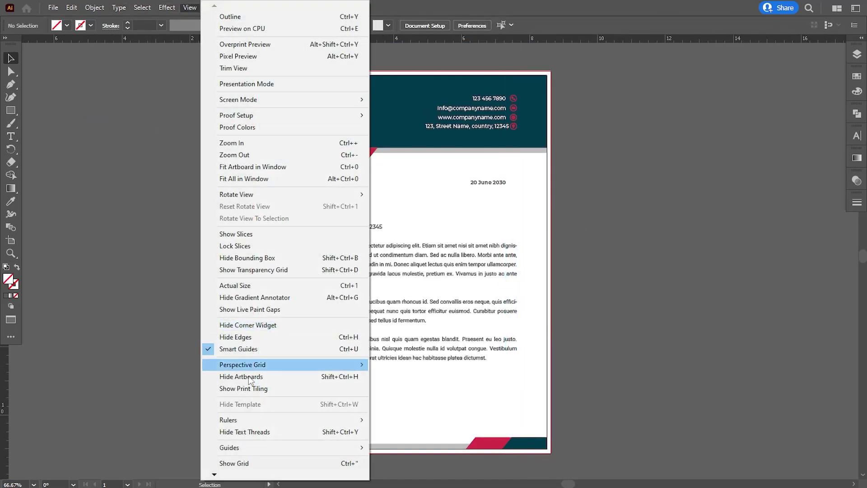
{"action": "left_click", "coordinate": [396, 420]}
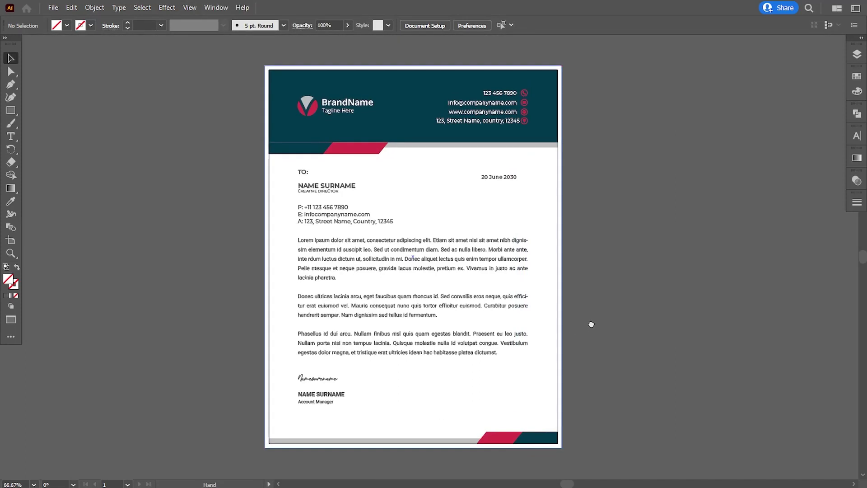
Line the date up flush with the body text's right margin
{"action": "left_click", "coordinate": [497, 120]}
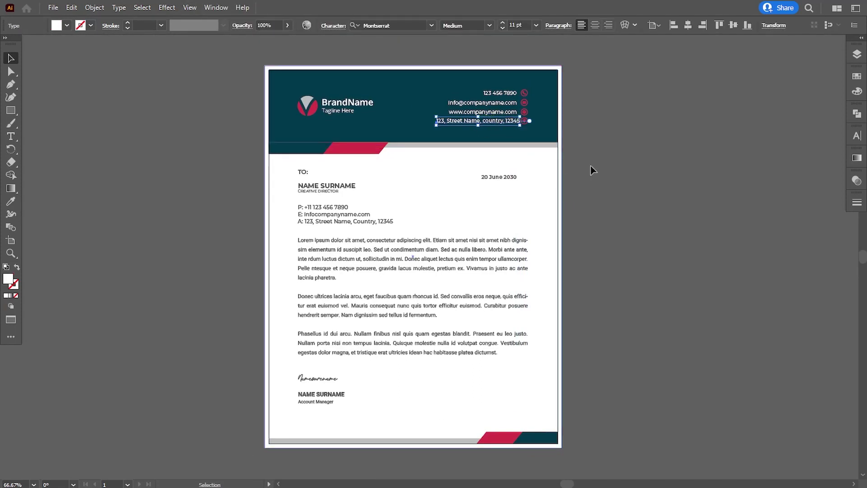
{"action": "left_click", "coordinate": [634, 174]}
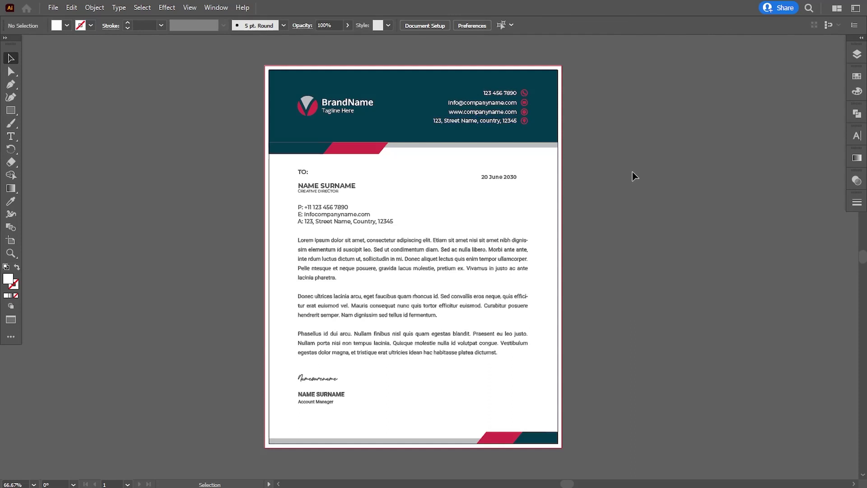
{"action": "left_click", "coordinate": [505, 177]}
{"action": "left_click", "coordinate": [610, 258]}
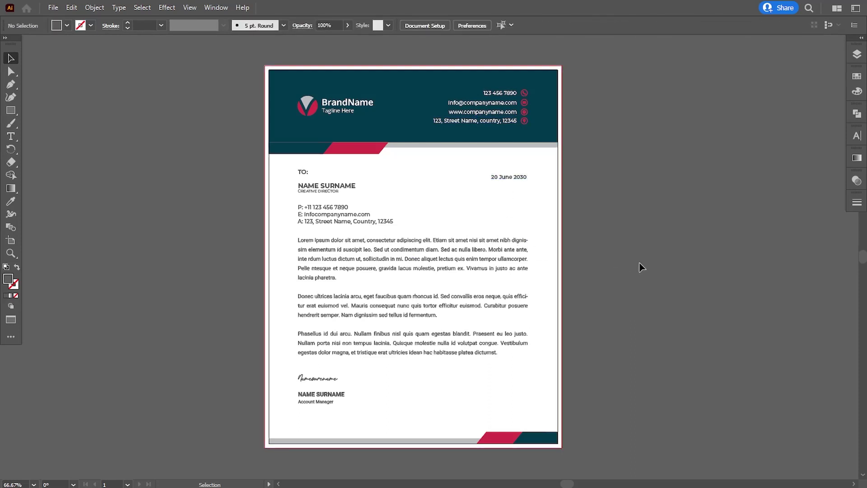